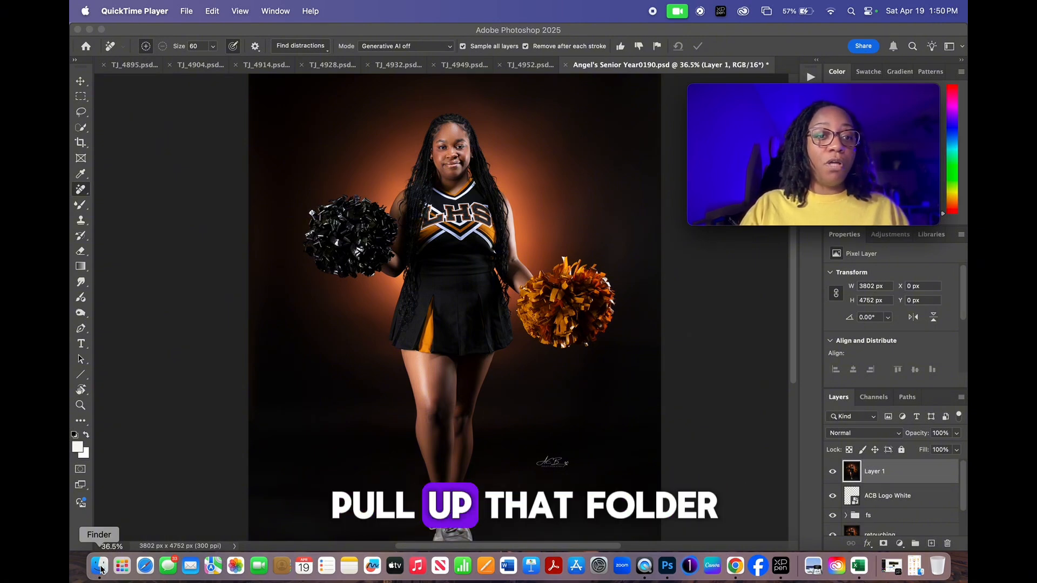
- Place the 2.PNG flame overlay from the Overlays folder into the portrait and rename its layer "fire 1"
click(100, 566)
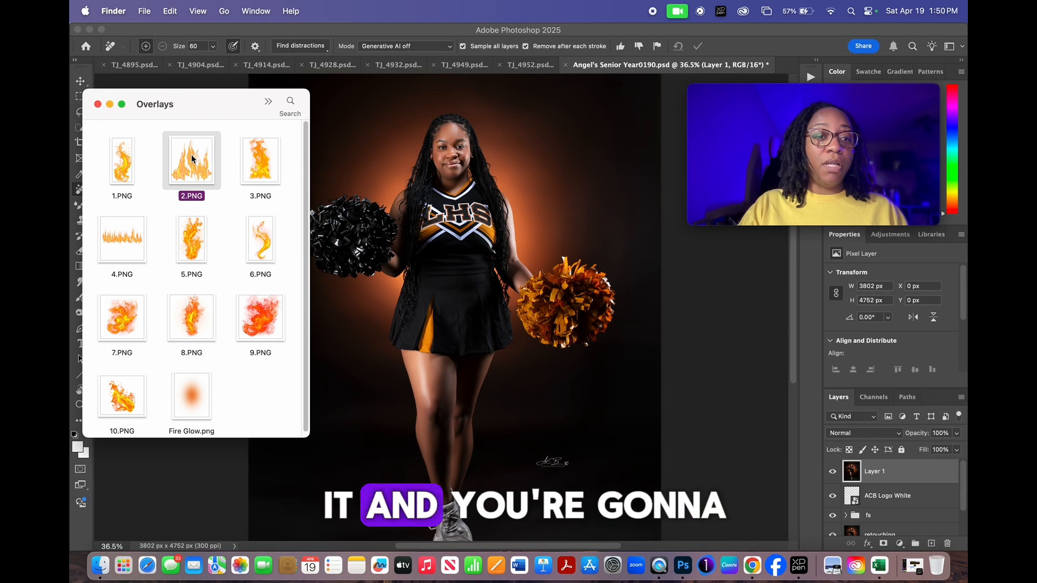
drag(192, 158, 501, 231)
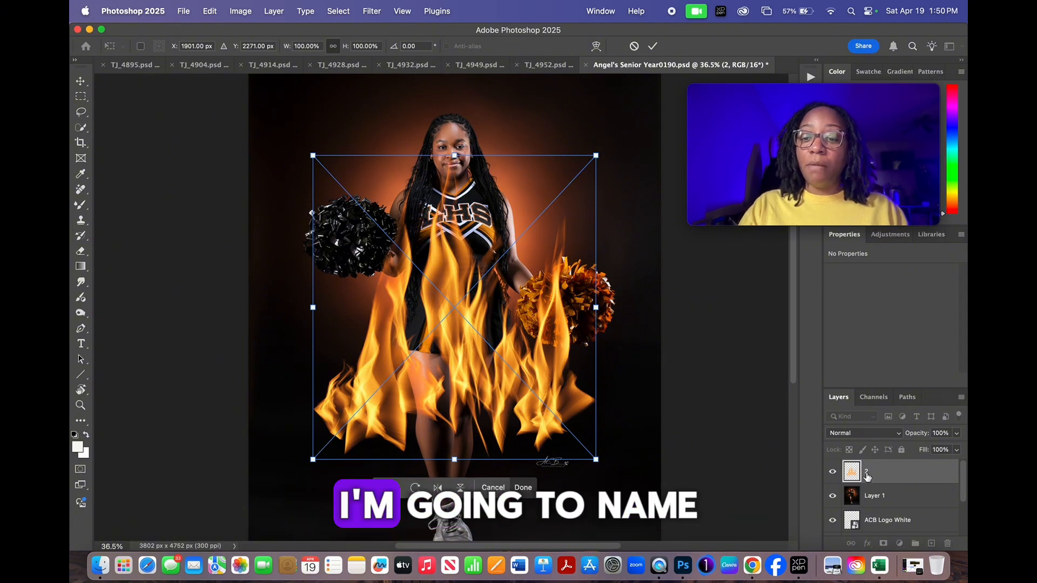
key(Return)
key(j)
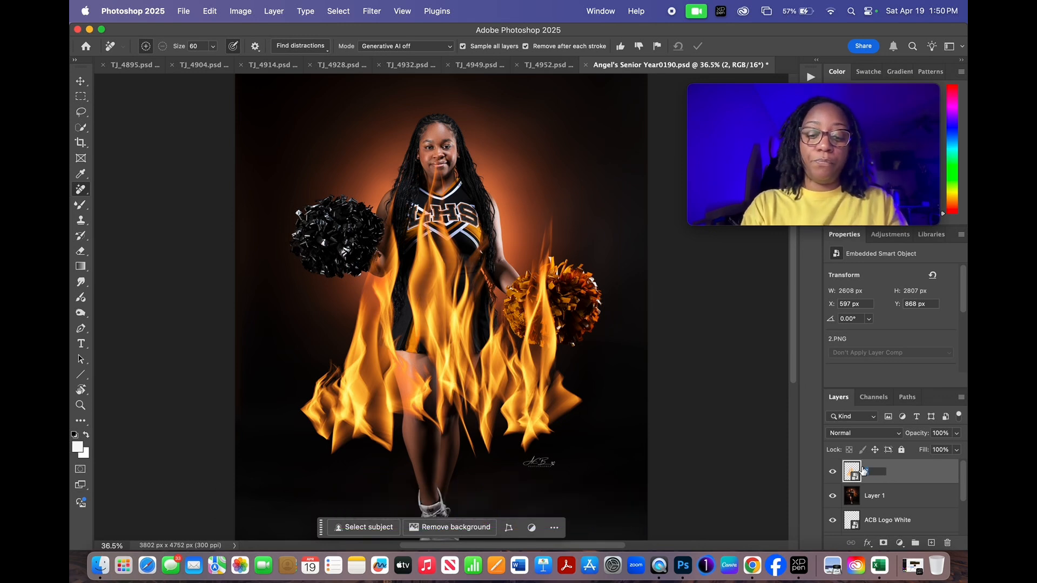
text(fir)
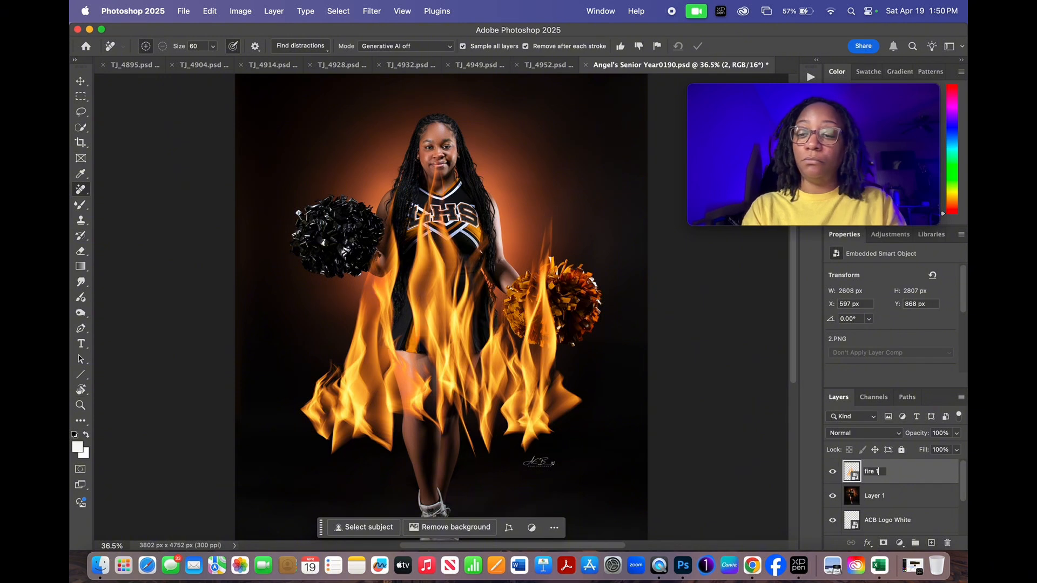
text(e 1)
key(Return)
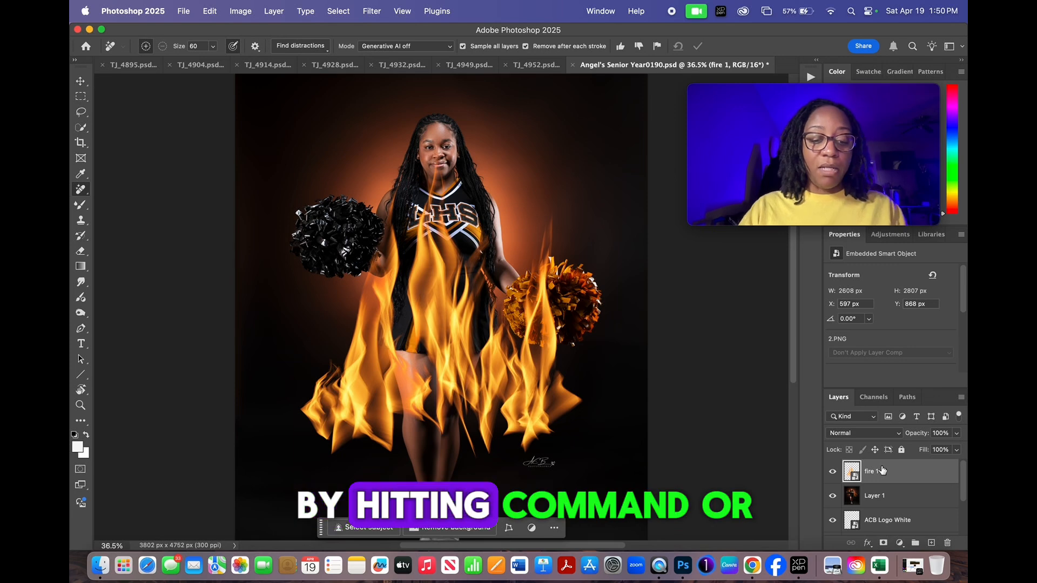
- Scale the fire 1 flames down to about 27% and position them on top of the black pom-pom
key(super+t)
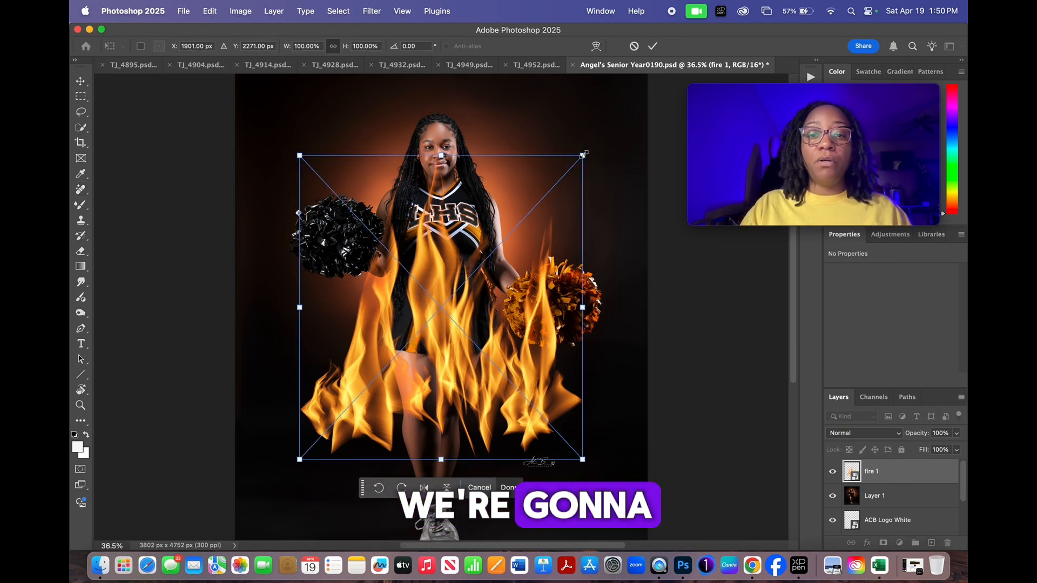
drag(582, 156, 409, 303)
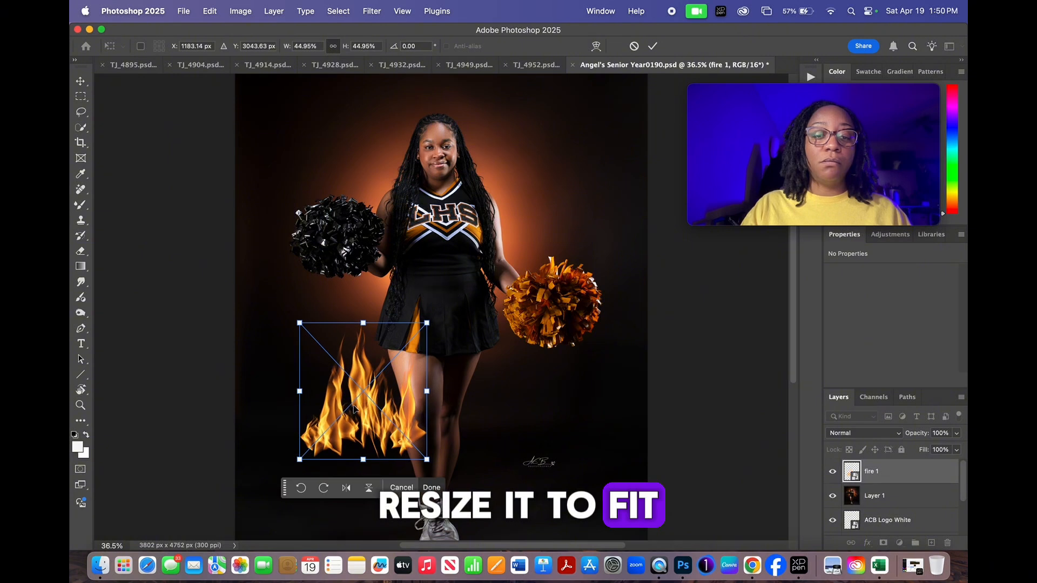
drag(416, 340, 362, 179)
drag(325, 229, 347, 182)
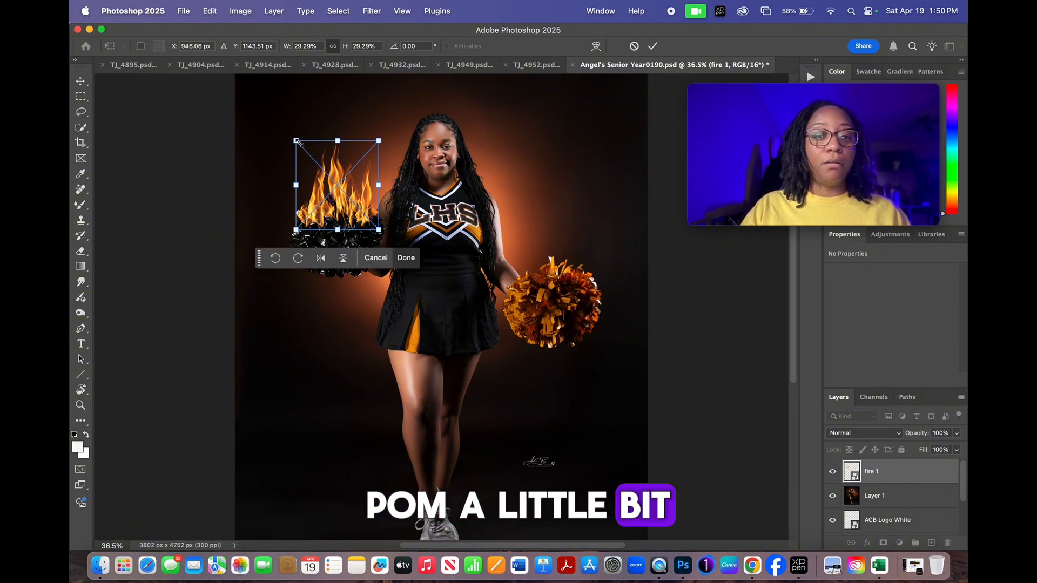
drag(298, 142, 303, 148)
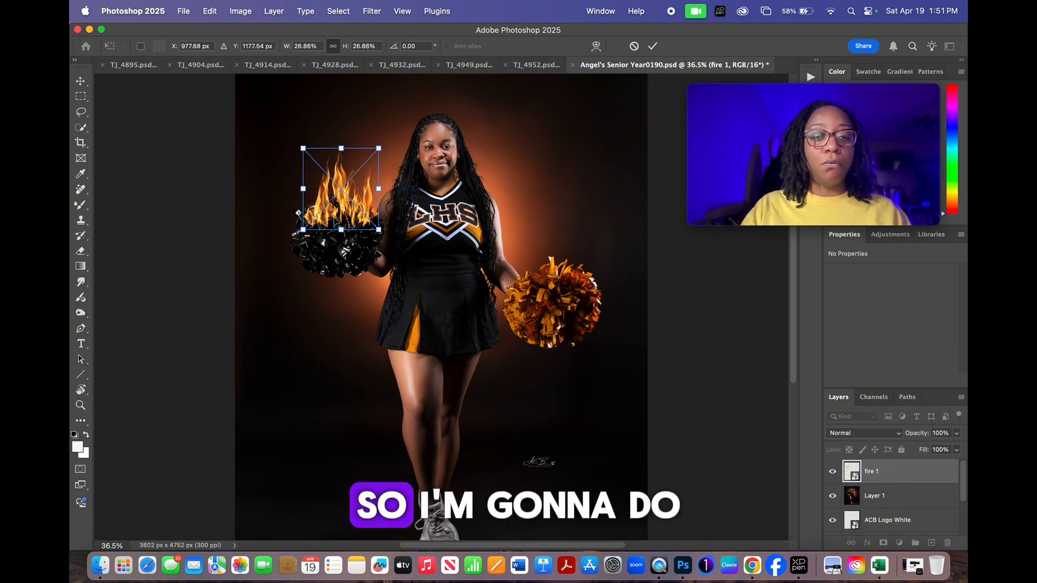
drag(335, 221, 332, 220)
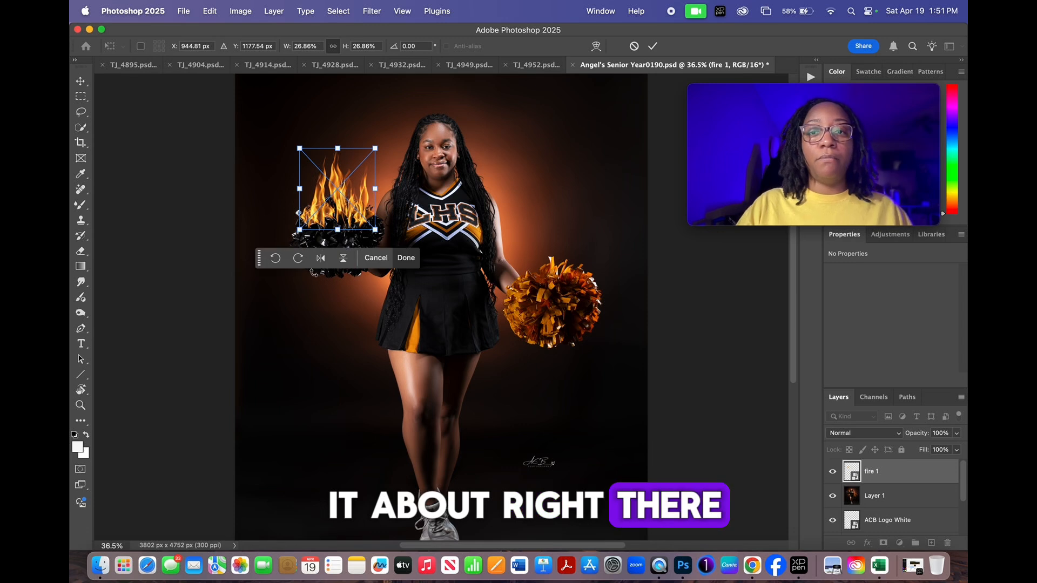
click(654, 47)
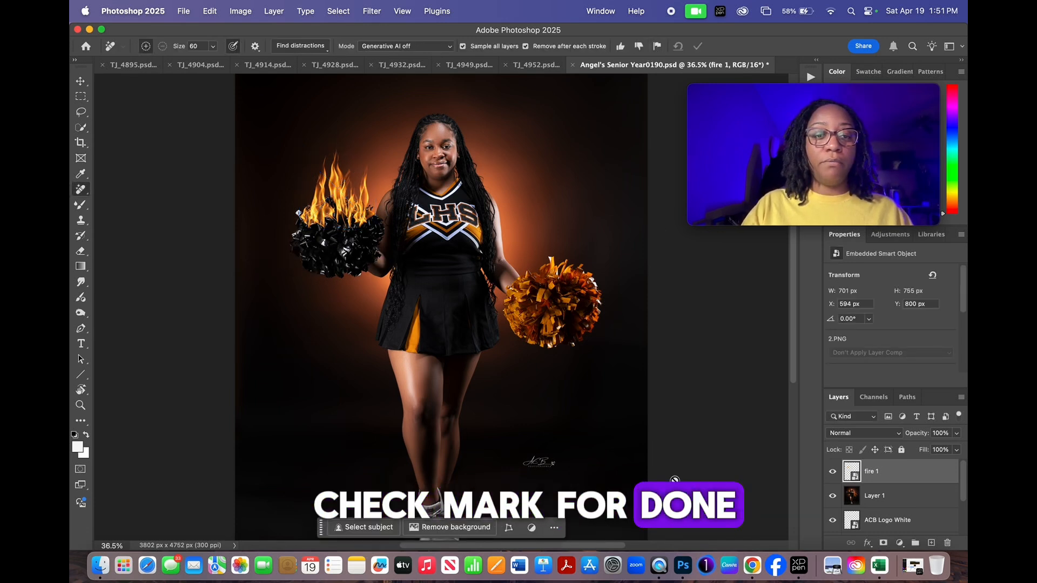
- Place a second copy of the 2.PNG flame overlay from the Overlays folder into the portrait
scroll(346, 222, up, 5)
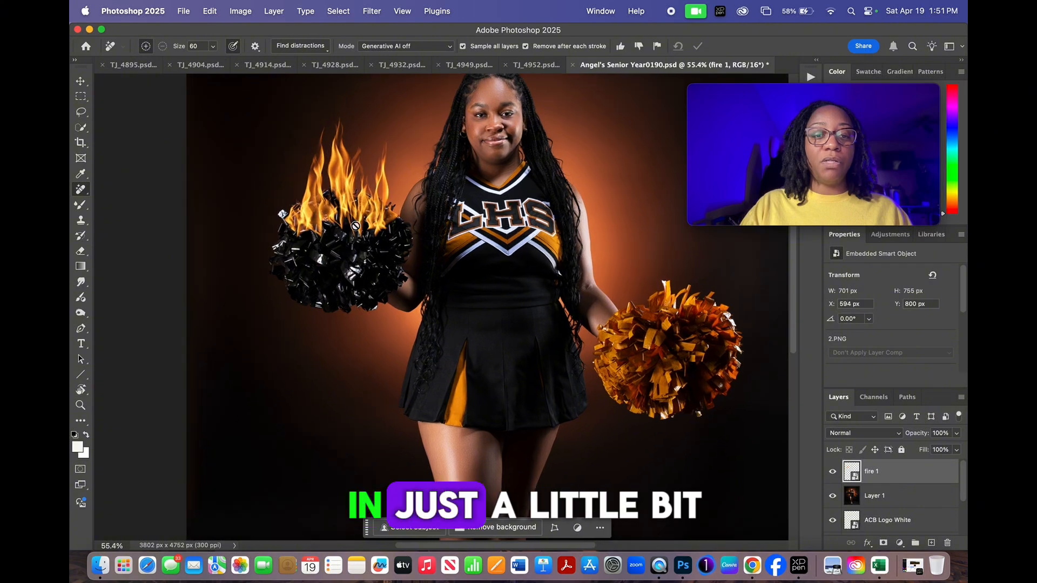
scroll(551, 269, up, 3)
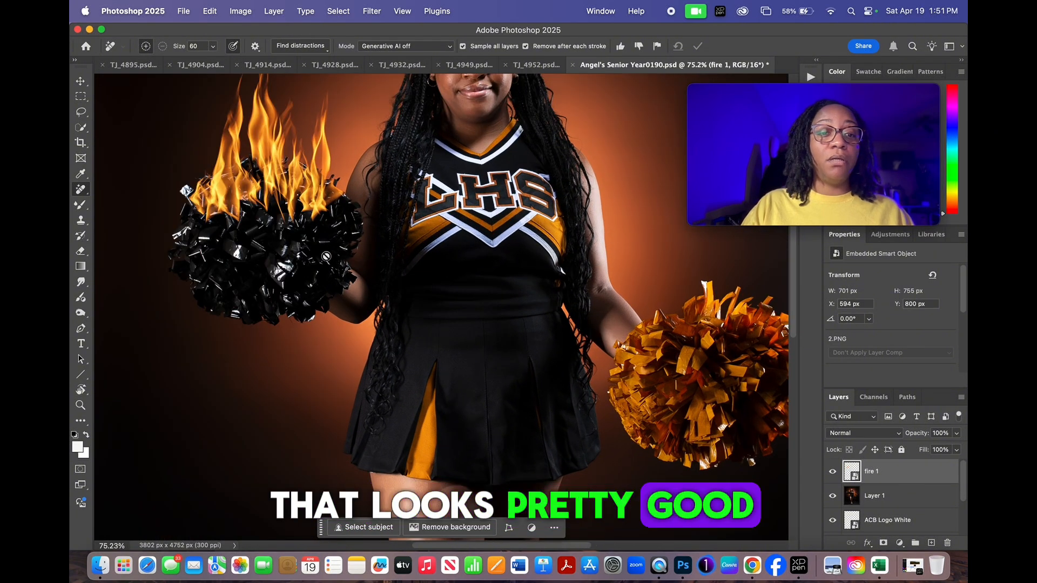
scroll(337, 241, up, 1)
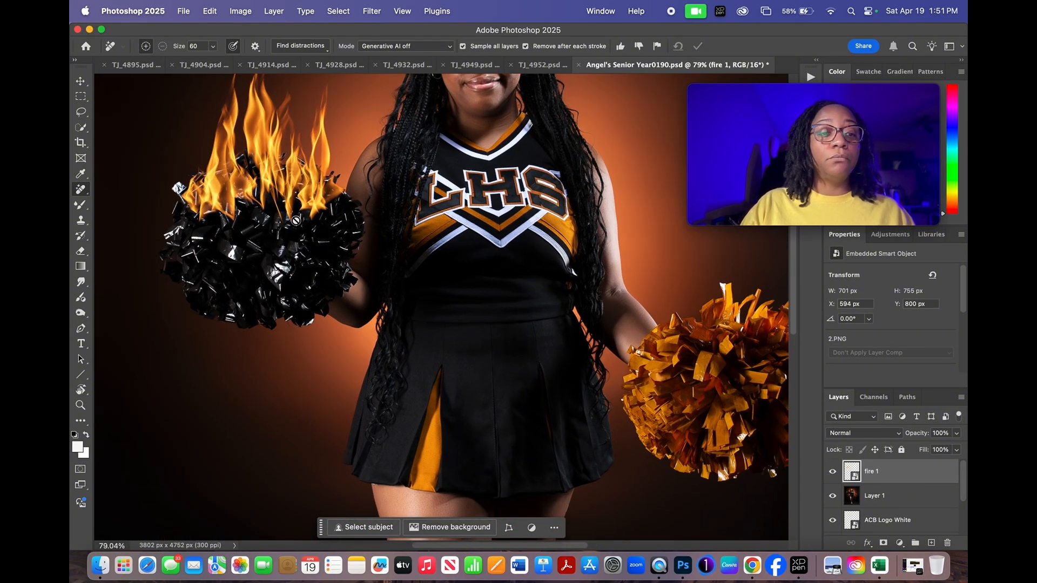
scroll(295, 220, down, 4)
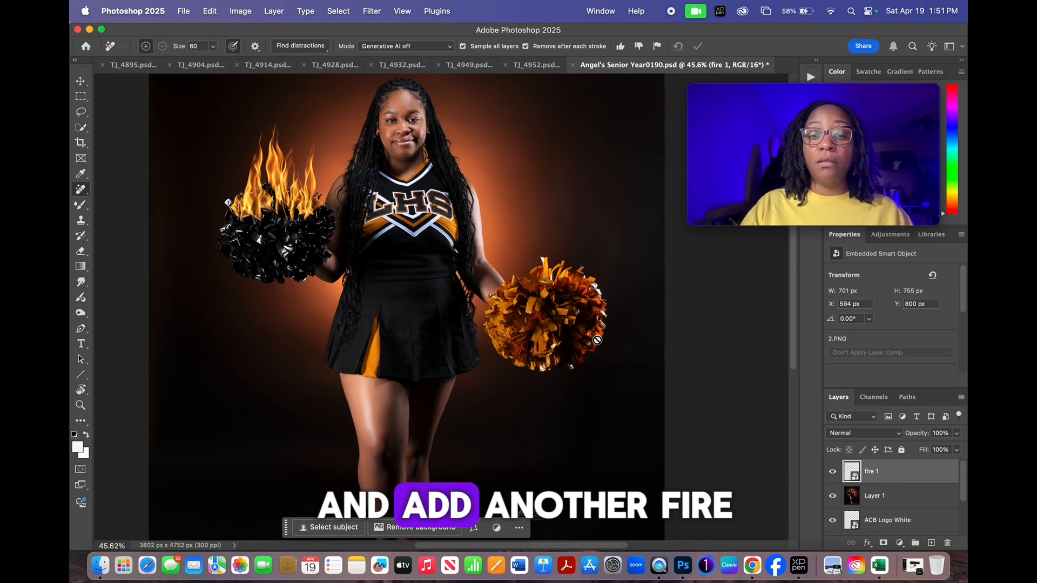
click(101, 566)
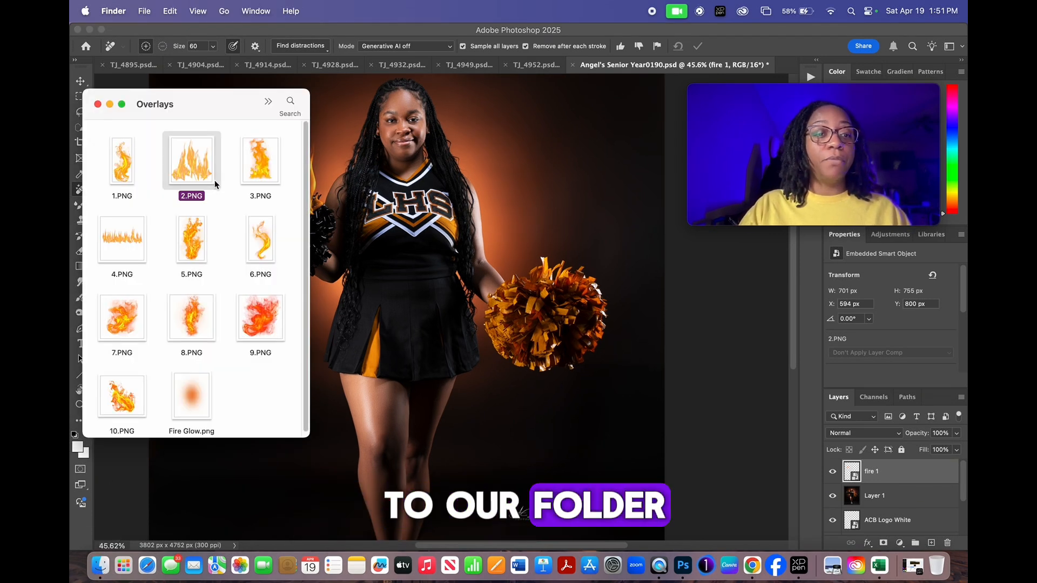
drag(197, 169, 515, 287)
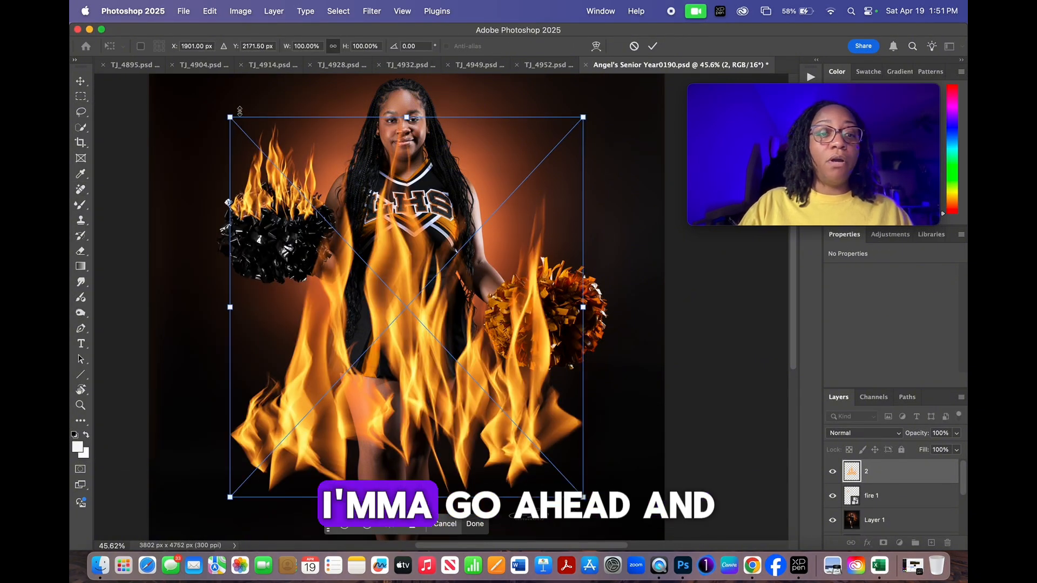
- Fit the second flame overlay onto the orange pom-pom at about 24% scale and rename its layer "fire 2"
drag(231, 117, 544, 378)
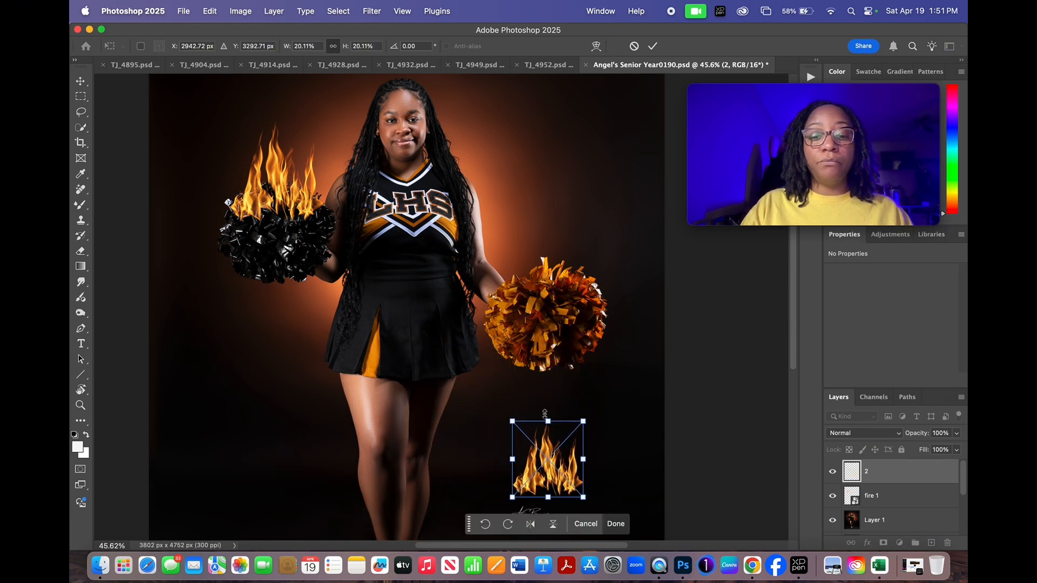
drag(542, 471, 503, 323)
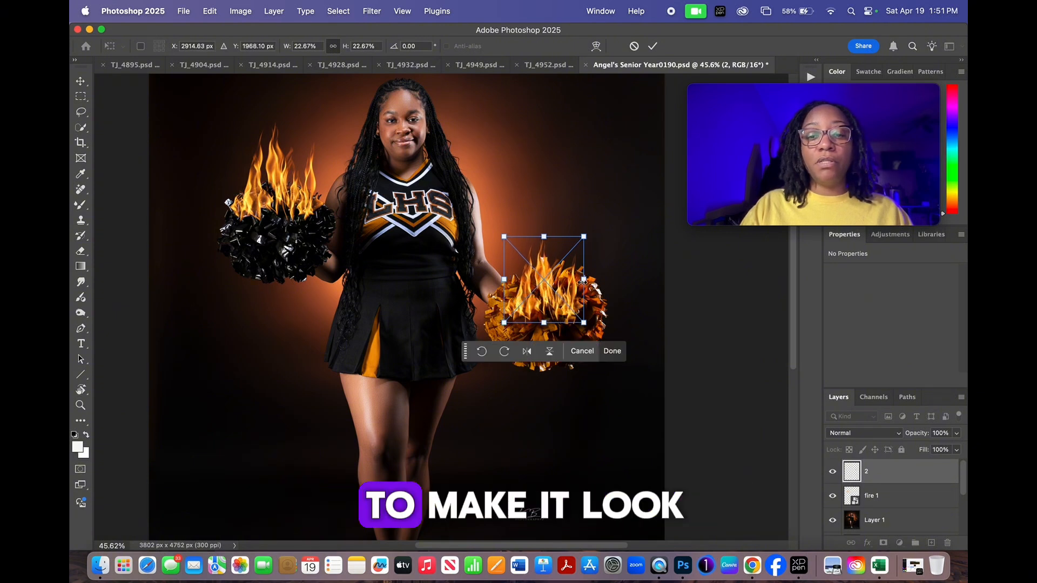
drag(583, 280, 562, 280)
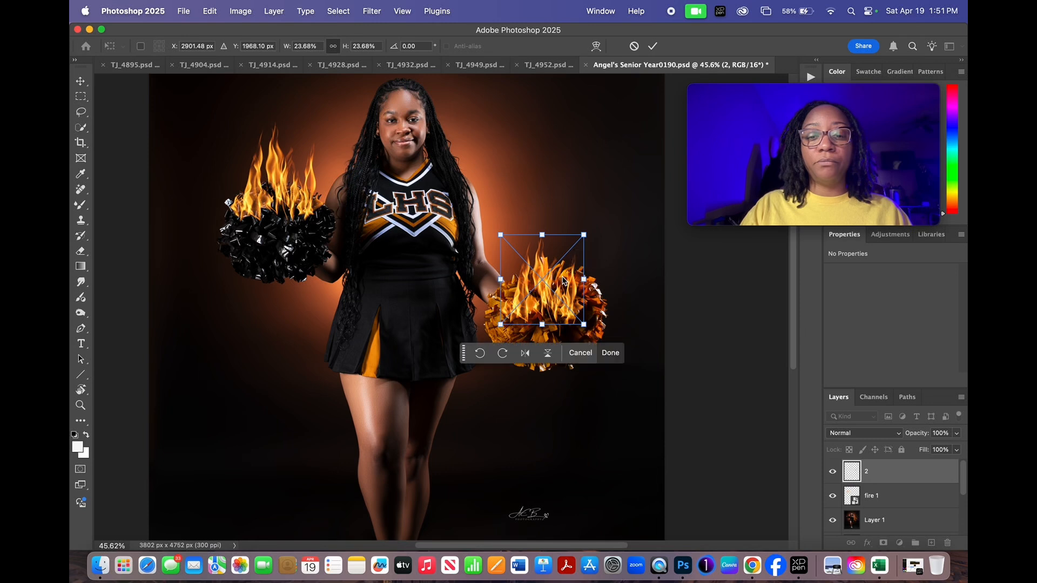
click(652, 45)
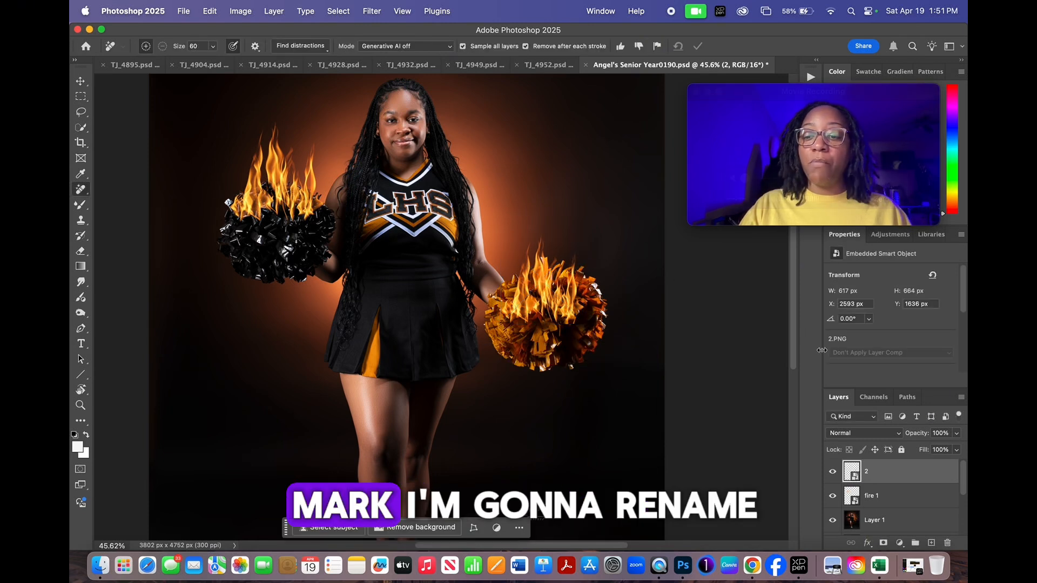
double_click(875, 483)
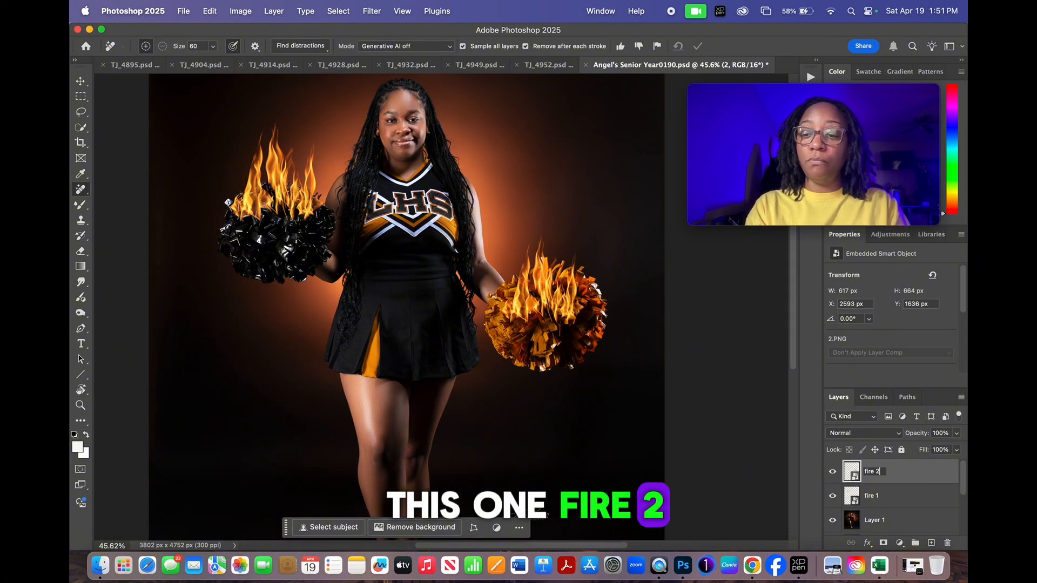
key(Return)
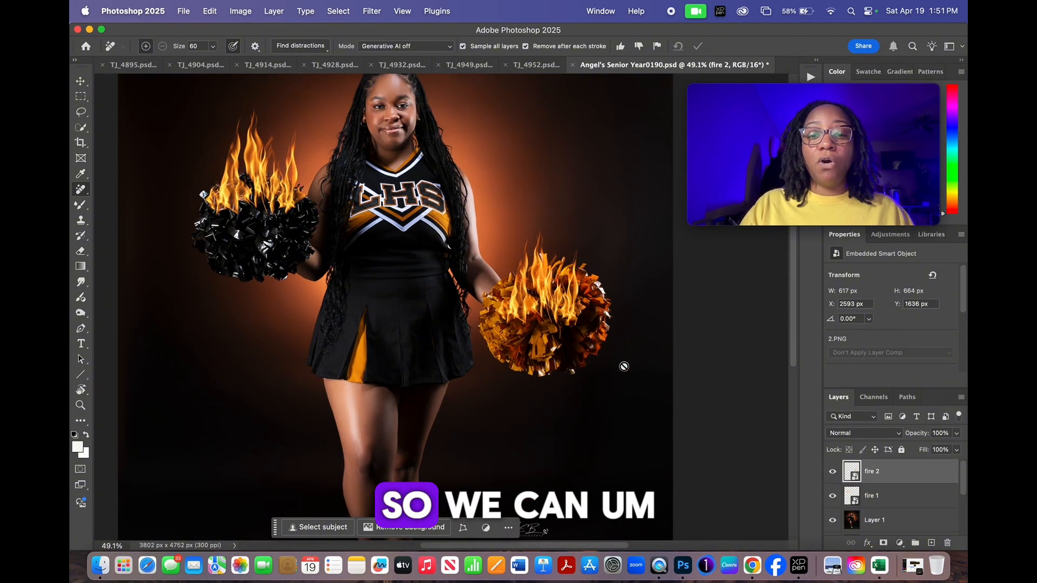
- Add a layer mask to the fire 1 layer and dismiss the tips about masks
scroll(318, 210, up, 3)
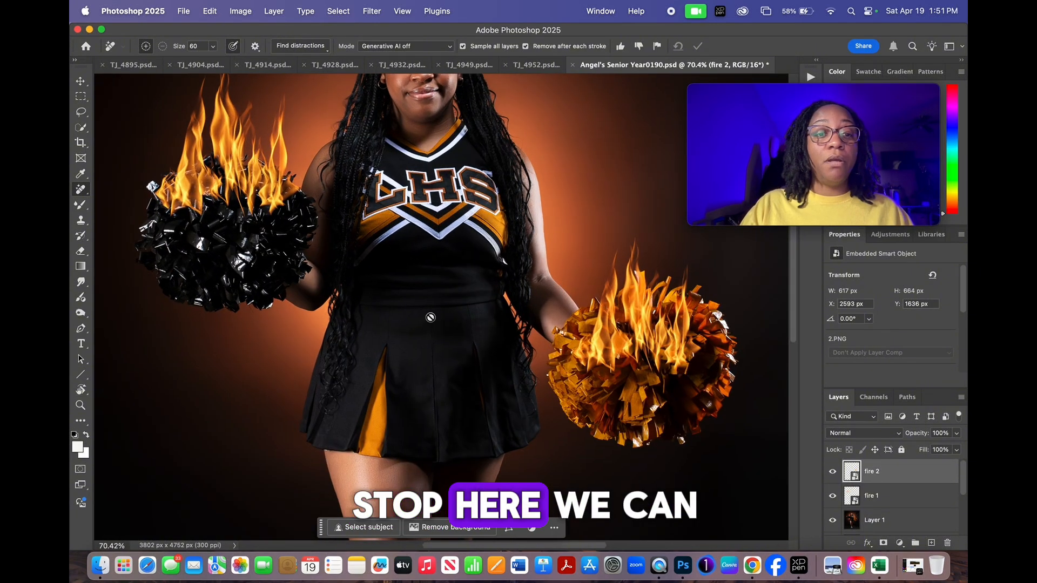
click(886, 502)
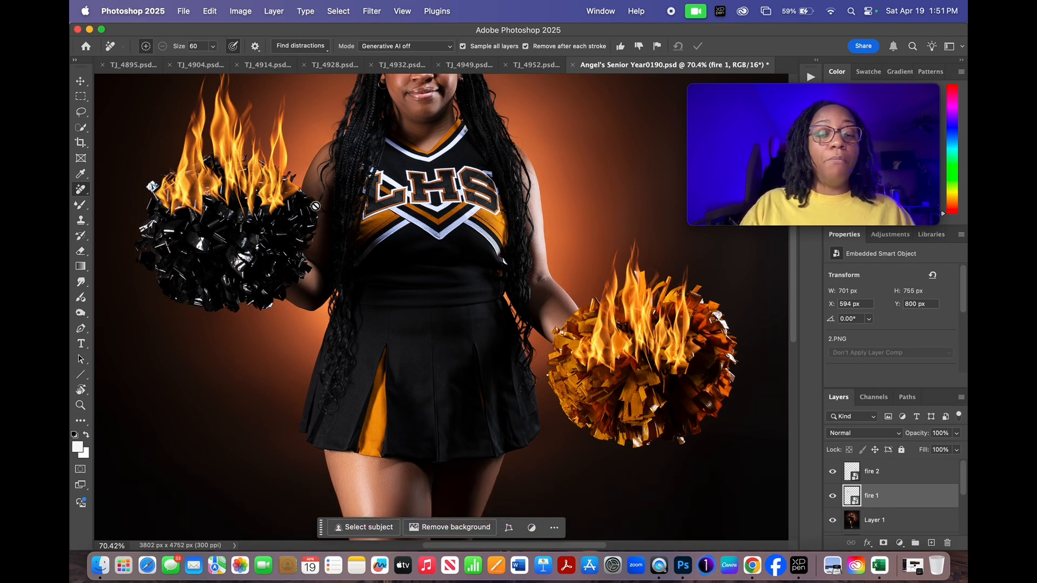
scroll(454, 319, left, 5)
scroll(453, 319, up, 4)
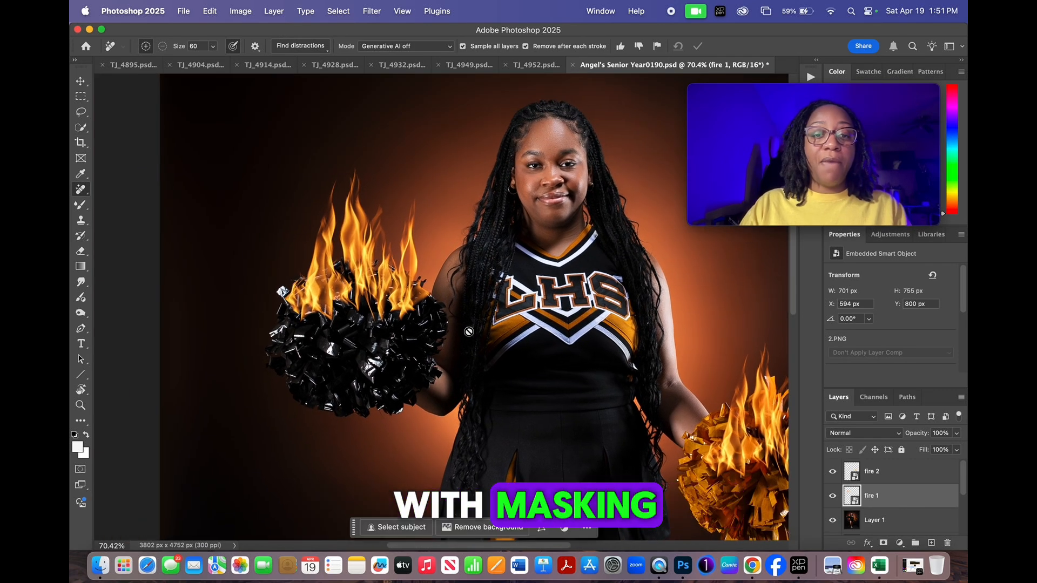
scroll(415, 305, right, 3)
scroll(414, 305, up, 1)
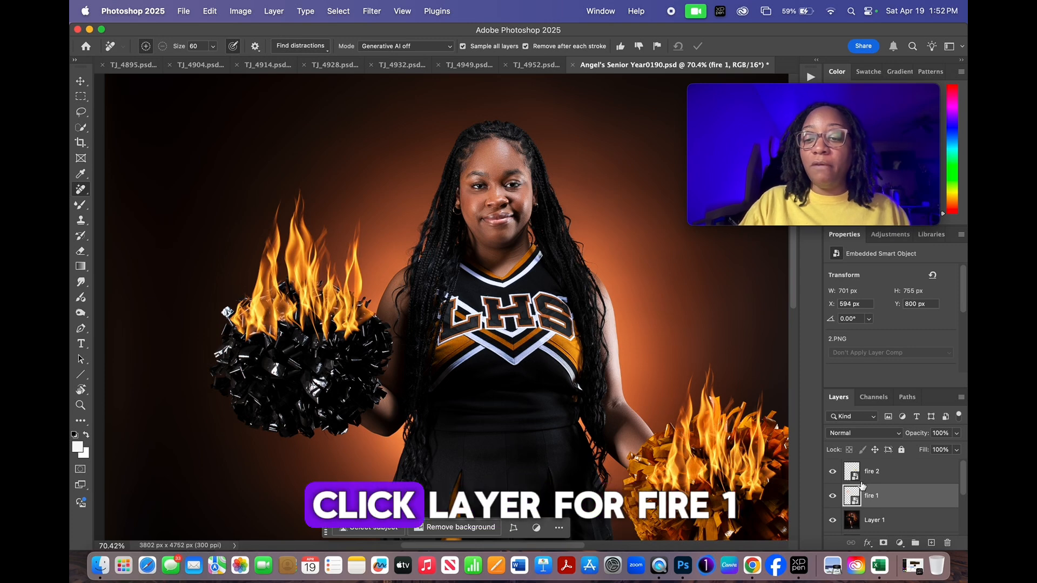
click(884, 543)
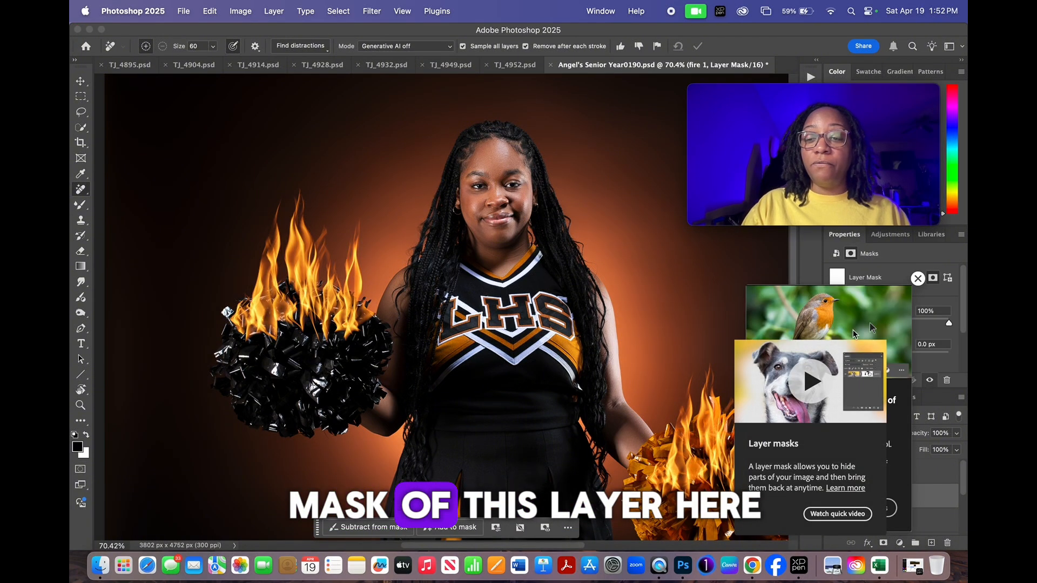
click(922, 499)
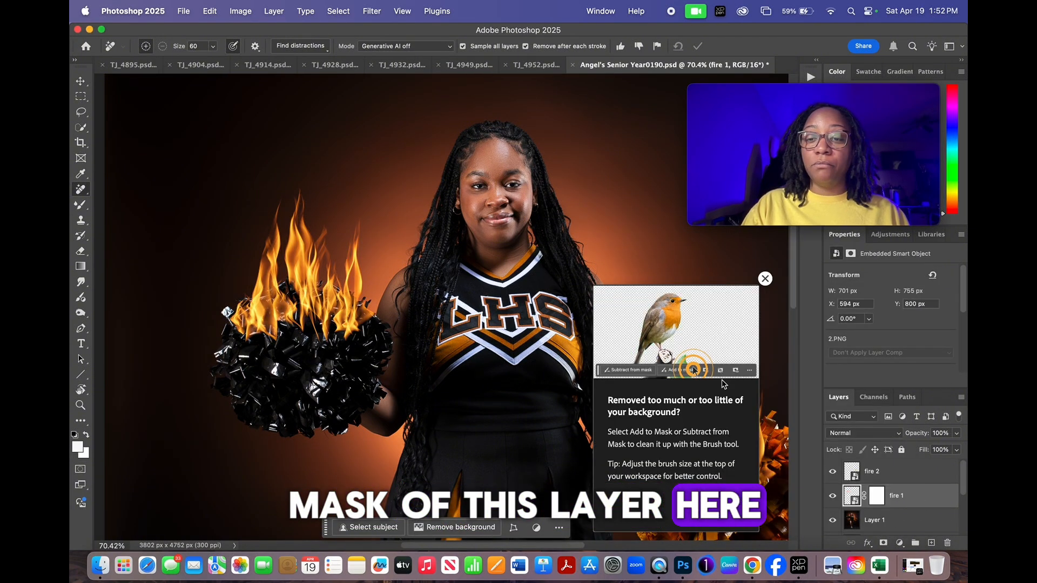
click(765, 279)
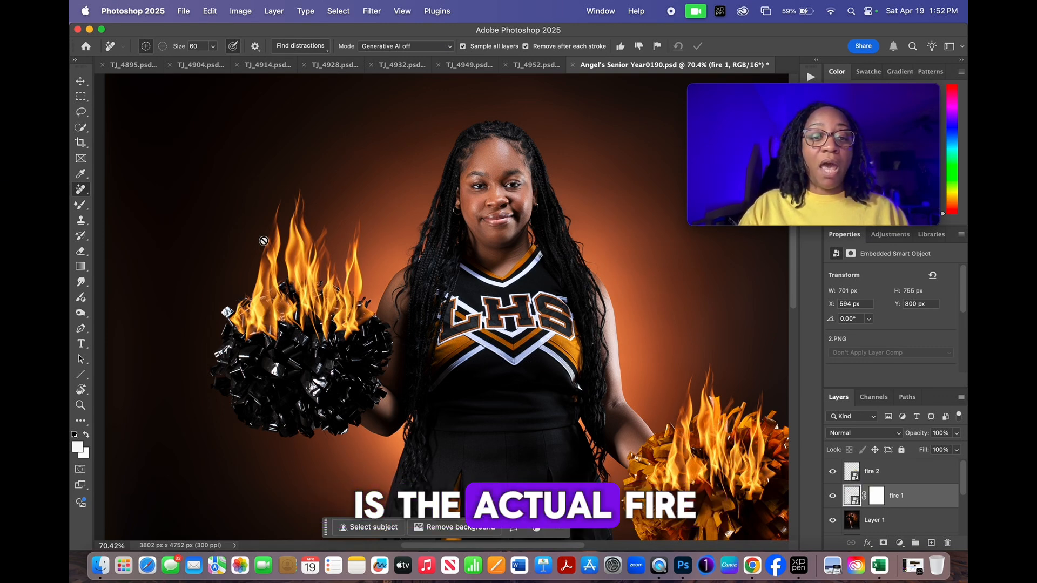
- Target the fire 1 layer mask and switch to the regular Brush tool with its size reduced to 80
click(885, 501)
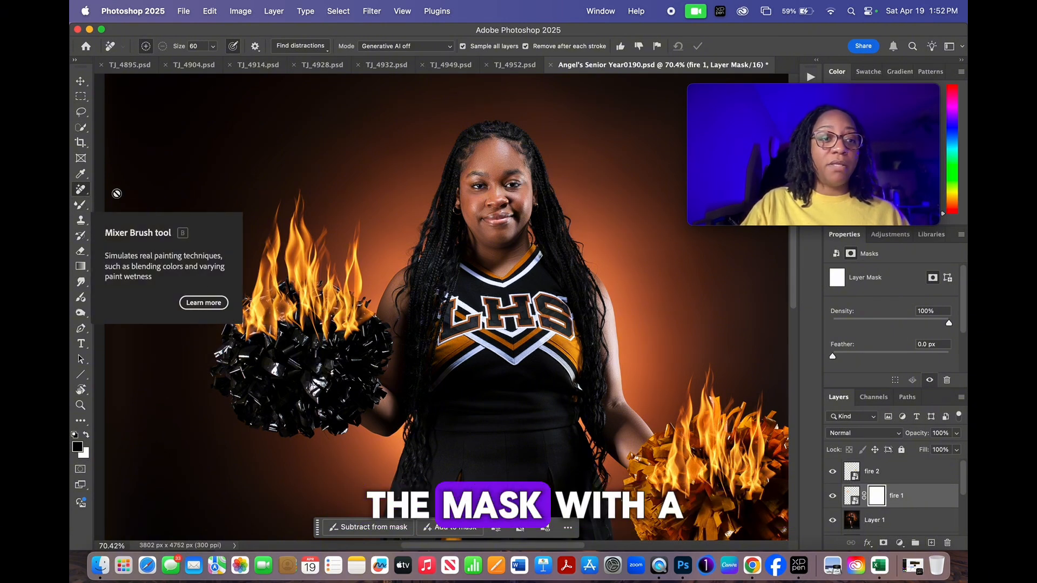
click(80, 205)
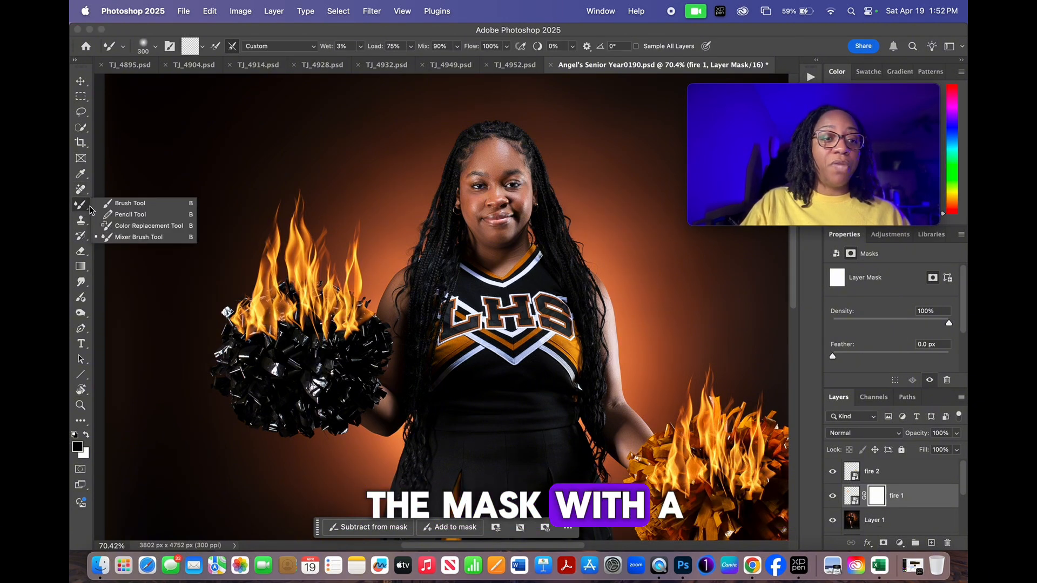
click(128, 203)
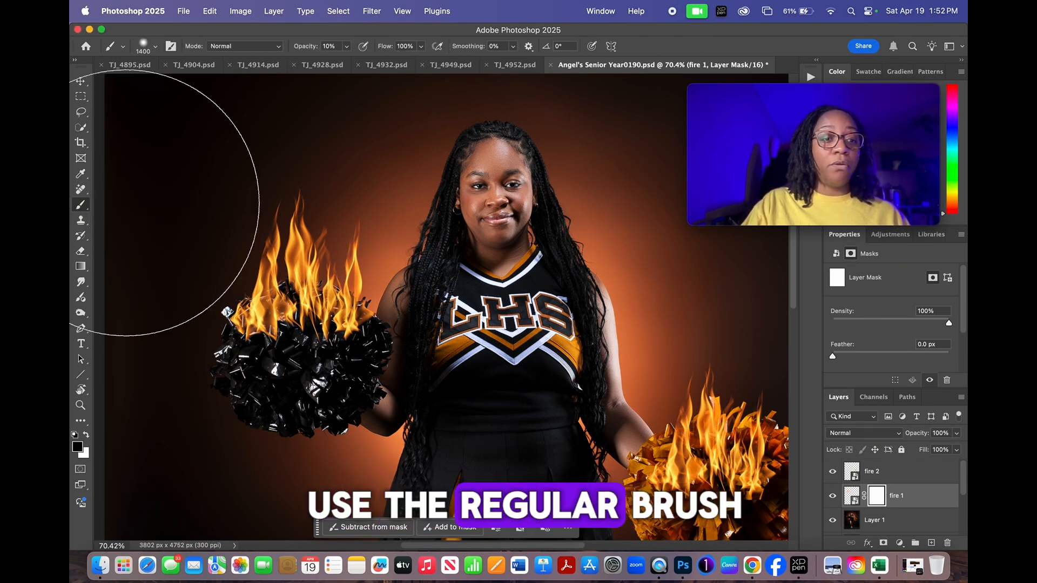
key(bracketleft)
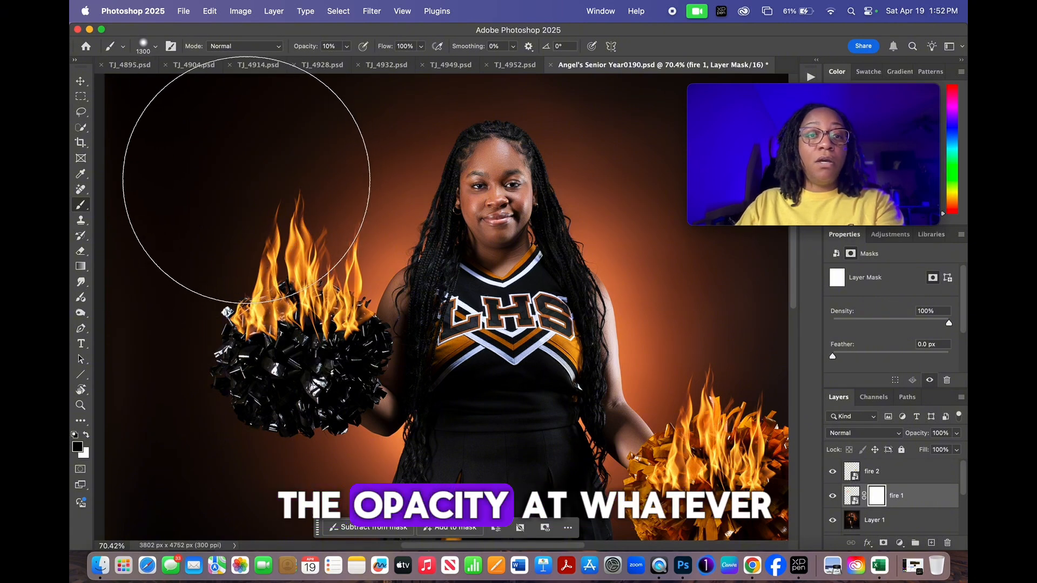
key(bracketleft)
key(bracketleft)
key(bracketleft)
key(bracketleft)
key(bracketleft)
key(bracketleft)
key(bracketleft)
key(bracketleft)
key(bracketleft)
key(bracketleft)
key(bracketleft)
key(bracketleft)
key(bracketleft)
key(bracketleft)
key(bracketleft)
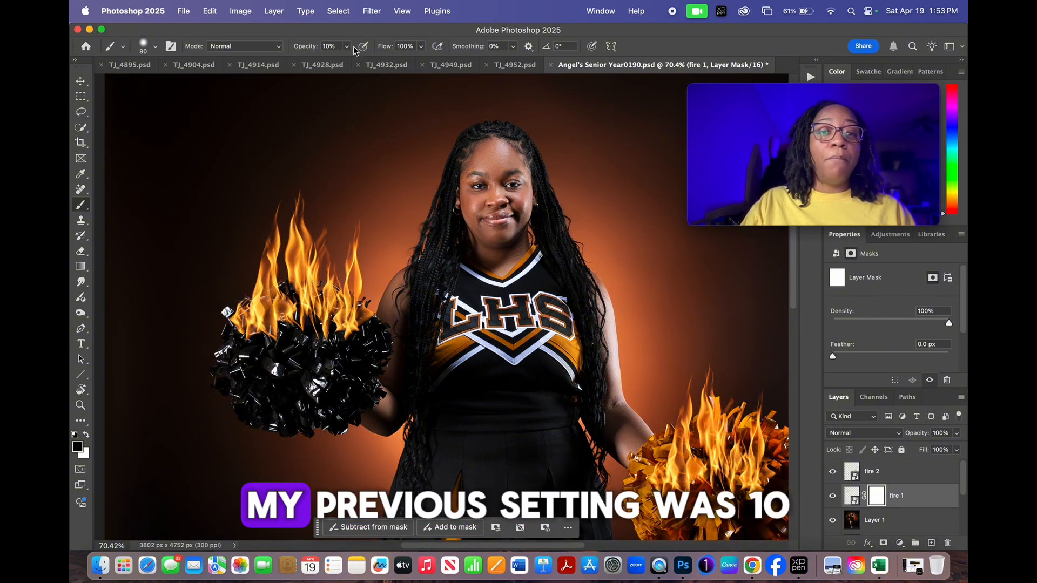
- Set the brush to 35% opacity and size 200, keeping black as the foreground color
click(348, 48)
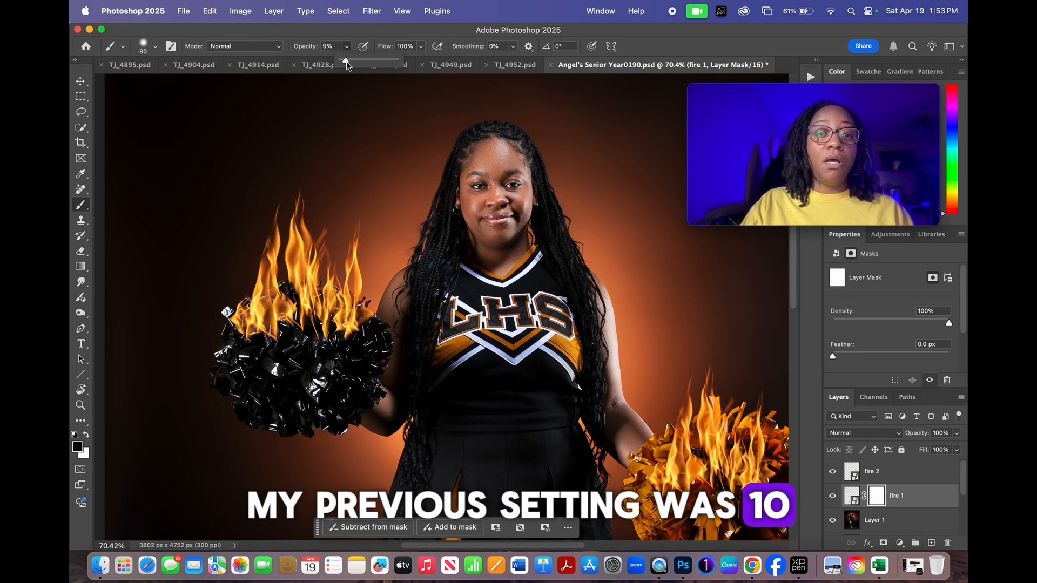
drag(346, 66, 356, 65)
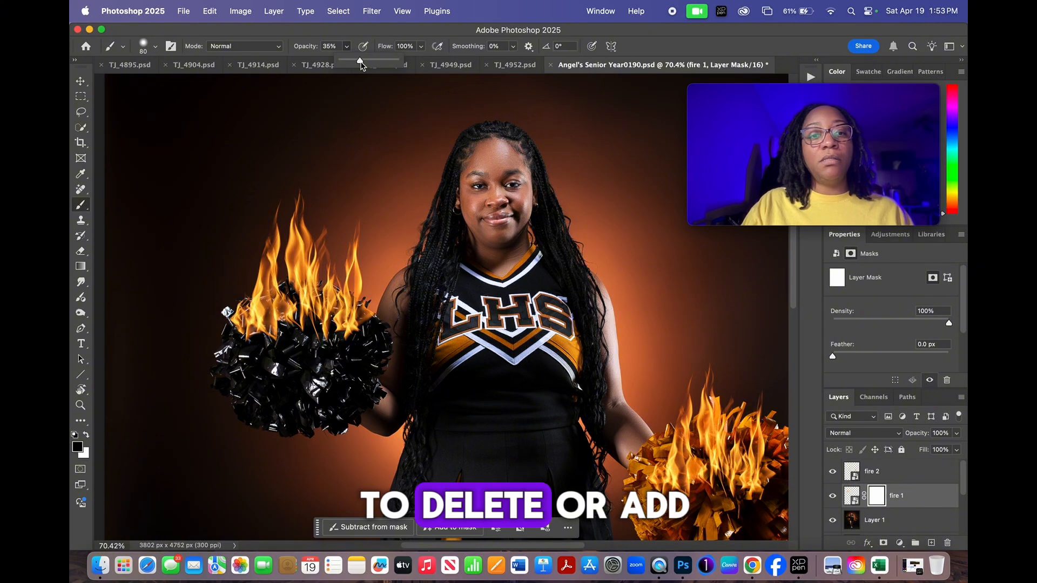
click(354, 185)
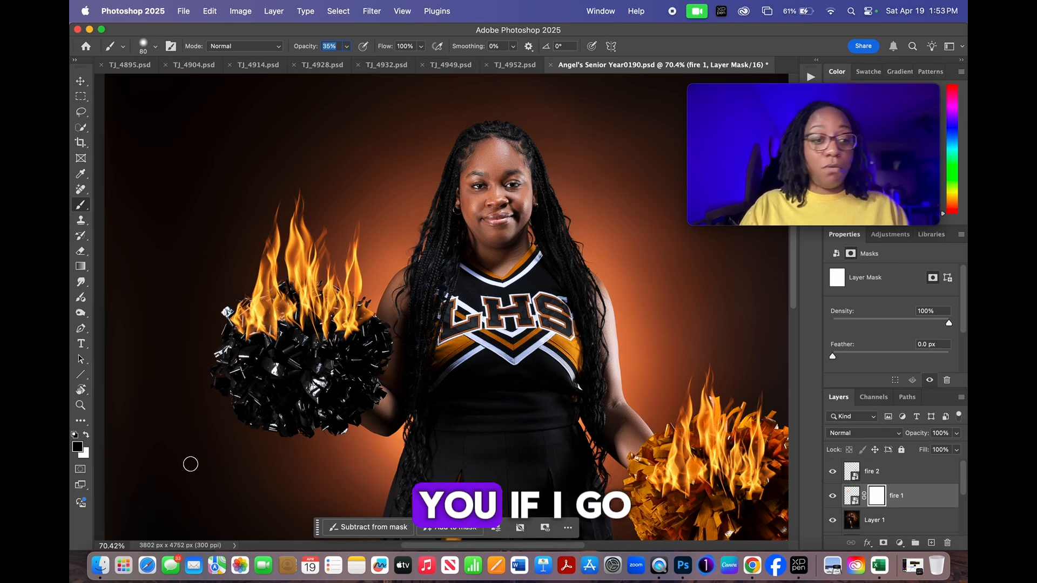
click(79, 448)
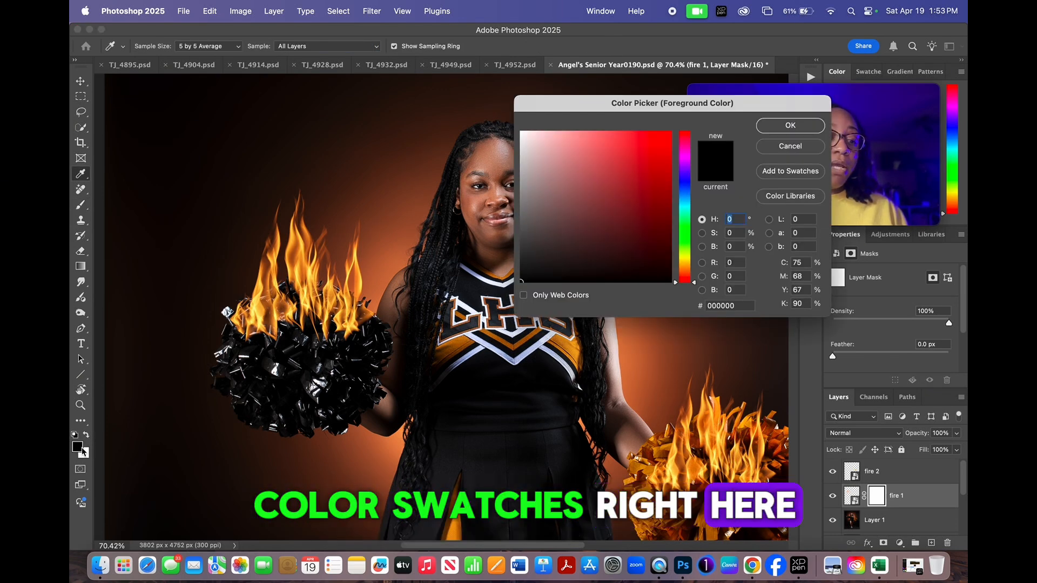
click(790, 126)
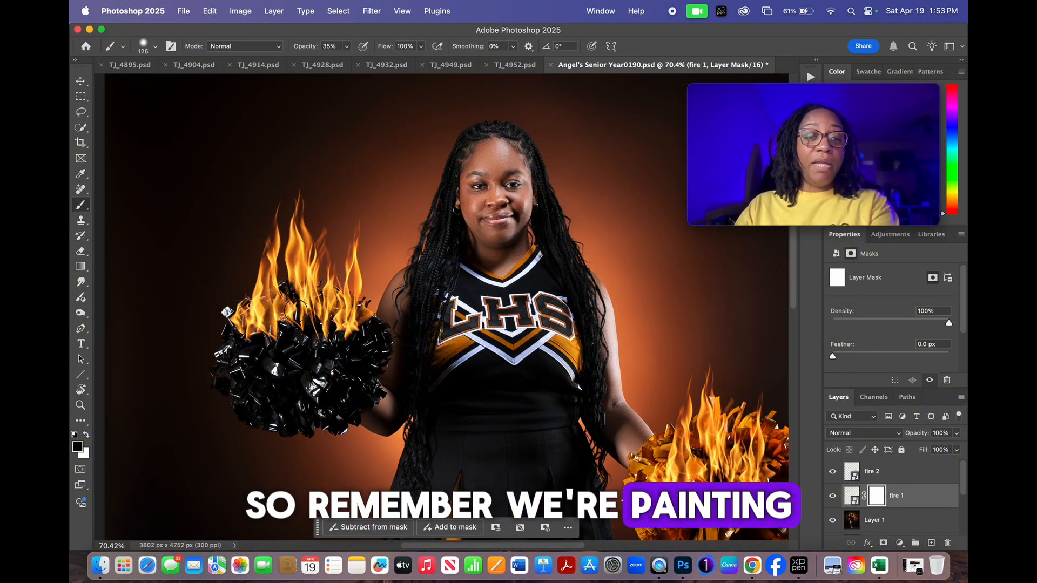
key(bracketright)
key(bracketright)
key(bracketright)
key(bracketright)
key(bracketright)
key(bracketright)
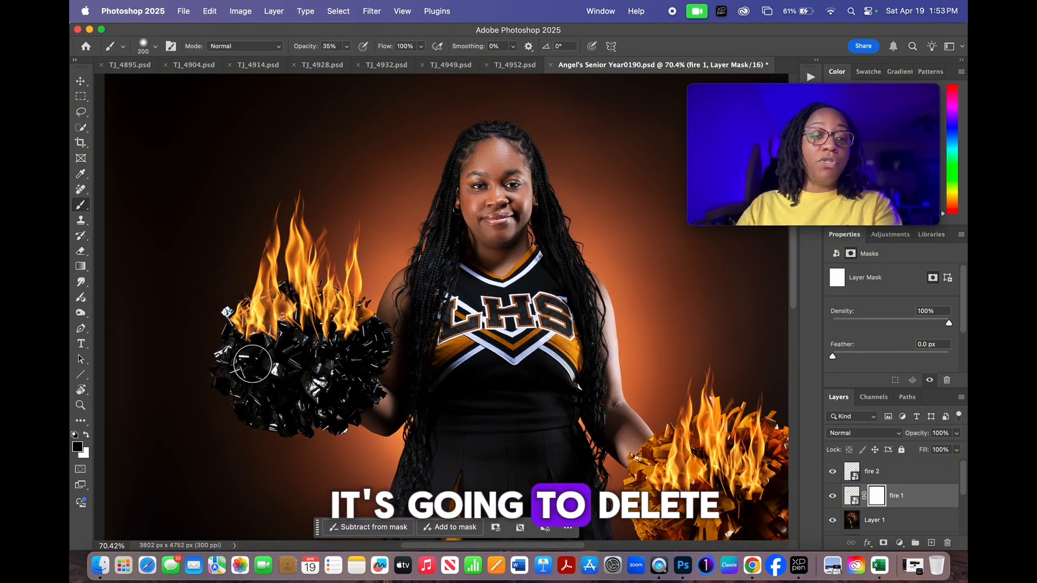
- Fade the flame base over the black pom-pom by painting black on the fire 1 mask, and bring it back with white
mouse_move(241, 310)
mouse_down()
mouse_move(258, 353)
mouse_move(244, 340)
mouse_move(239, 289)
mouse_move(244, 348)
mouse_move(294, 370)
mouse_move(255, 361)
mouse_move(239, 304)
mouse_up()
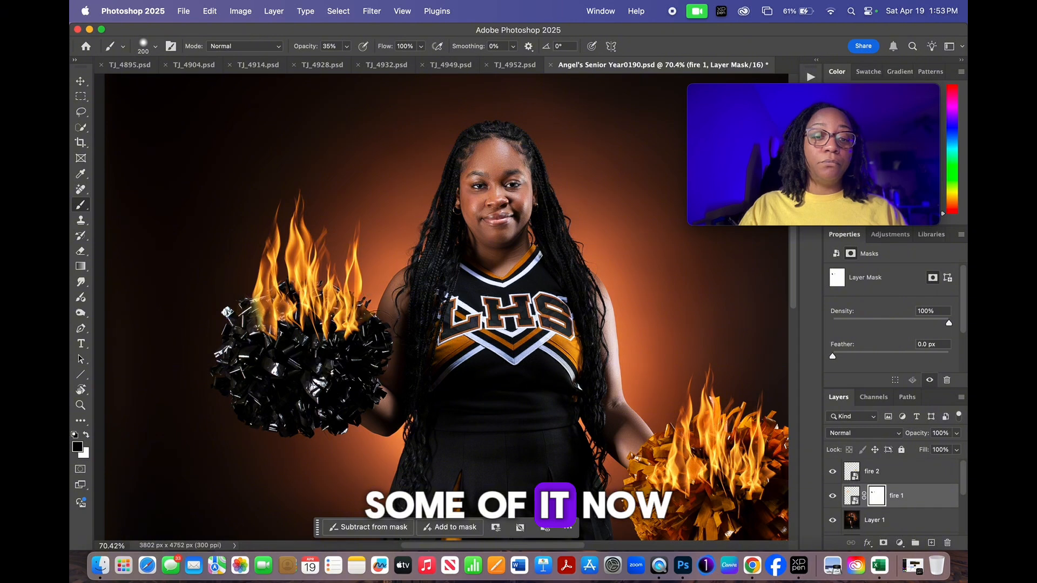
mouse_move(377, 324)
mouse_down()
mouse_move(285, 325)
mouse_move(366, 319)
mouse_move(287, 321)
mouse_move(279, 310)
mouse_move(266, 320)
mouse_move(335, 333)
mouse_move(272, 327)
mouse_move(344, 326)
mouse_move(302, 368)
mouse_up()
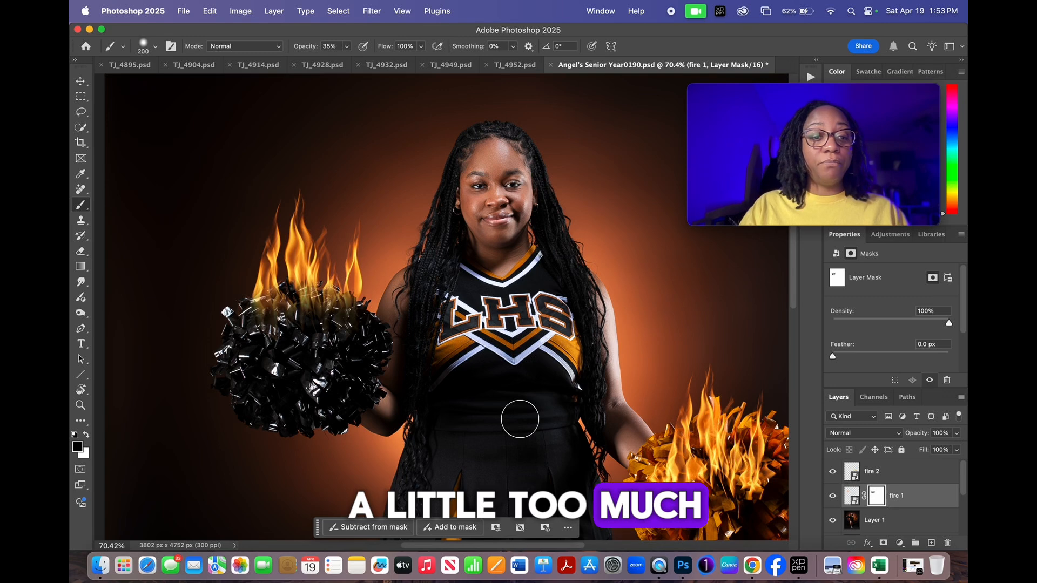
click(87, 436)
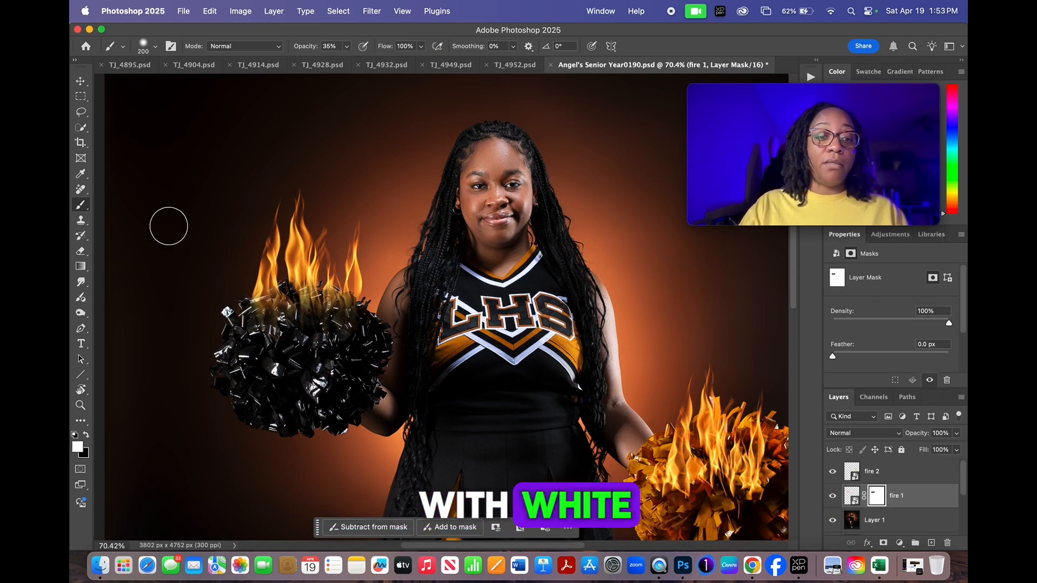
mouse_move(258, 310)
mouse_down()
mouse_move(290, 314)
mouse_move(329, 304)
mouse_move(285, 317)
mouse_move(259, 302)
mouse_move(303, 311)
mouse_move(350, 297)
mouse_move(324, 321)
mouse_move(342, 313)
mouse_move(247, 300)
mouse_up()
mouse_move(307, 325)
mouse_down()
mouse_move(345, 303)
mouse_move(352, 317)
mouse_move(354, 306)
mouse_move(339, 320)
mouse_move(264, 321)
mouse_move(343, 289)
mouse_up()
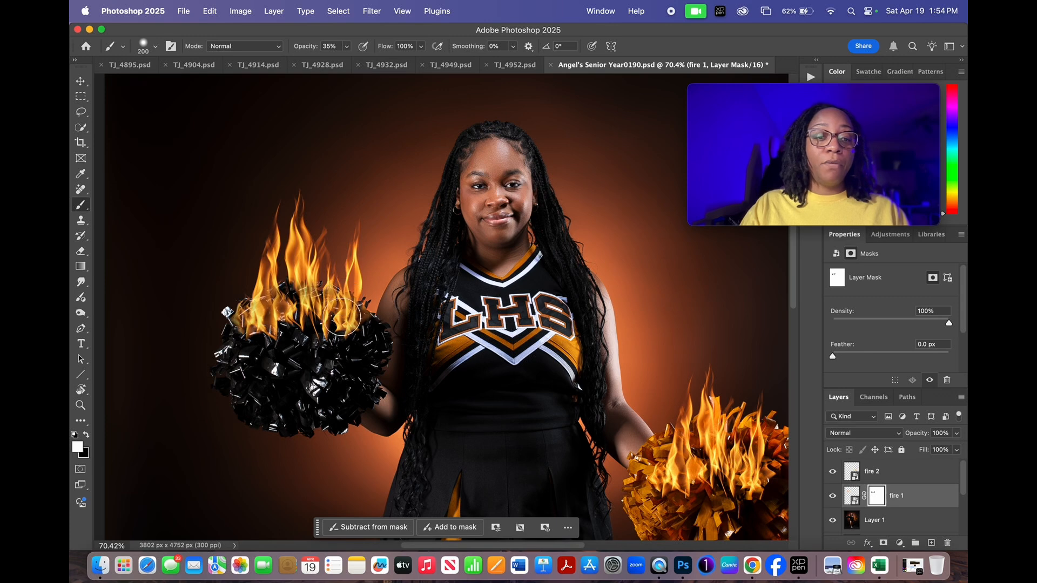
- Hide the fire 1 flames with black at 100% brush opacity, and restore them by painting the mask white
click(86, 434)
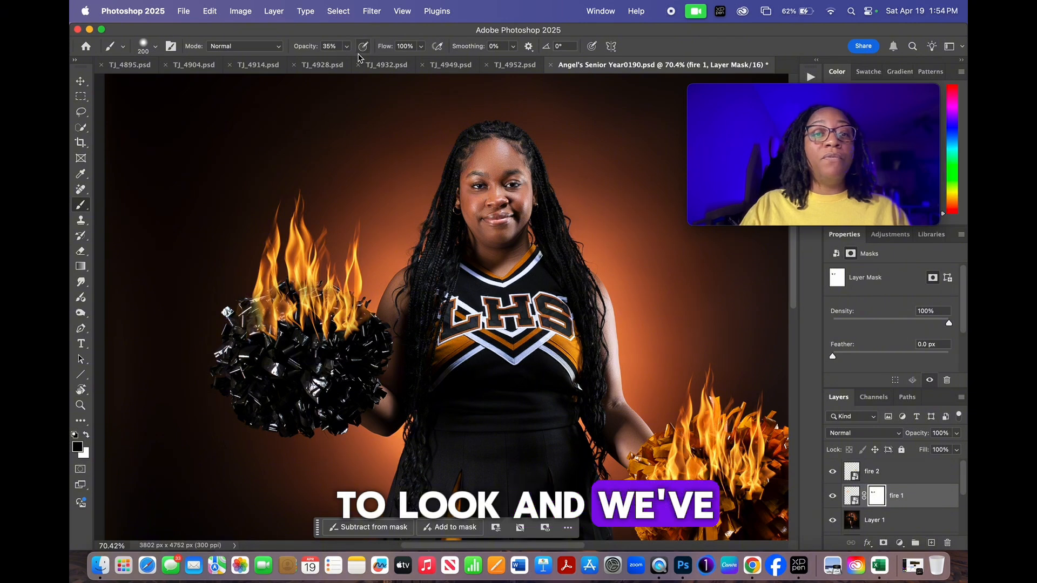
drag(349, 45, 381, 60)
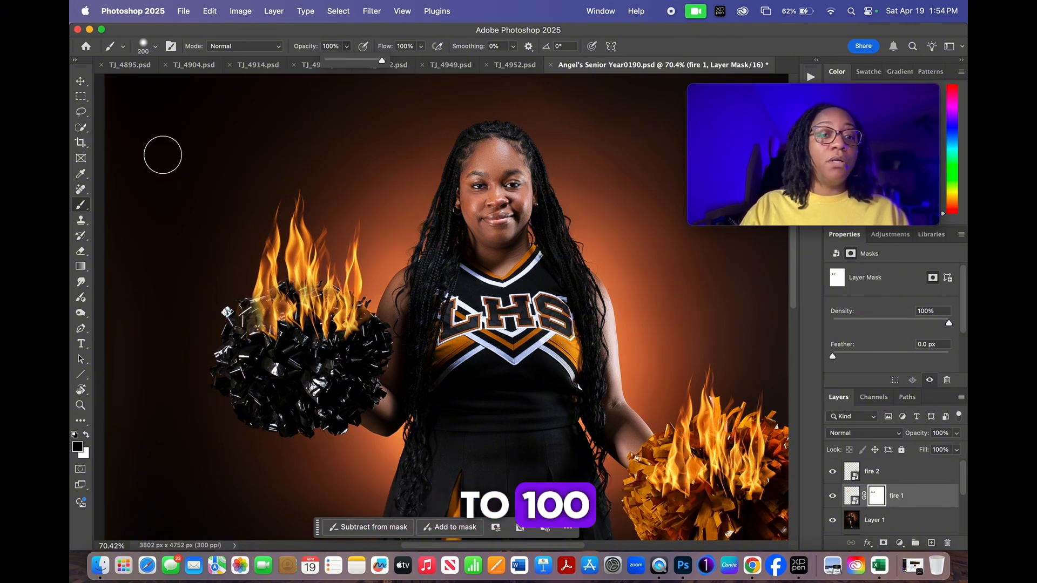
drag(238, 326, 399, 330)
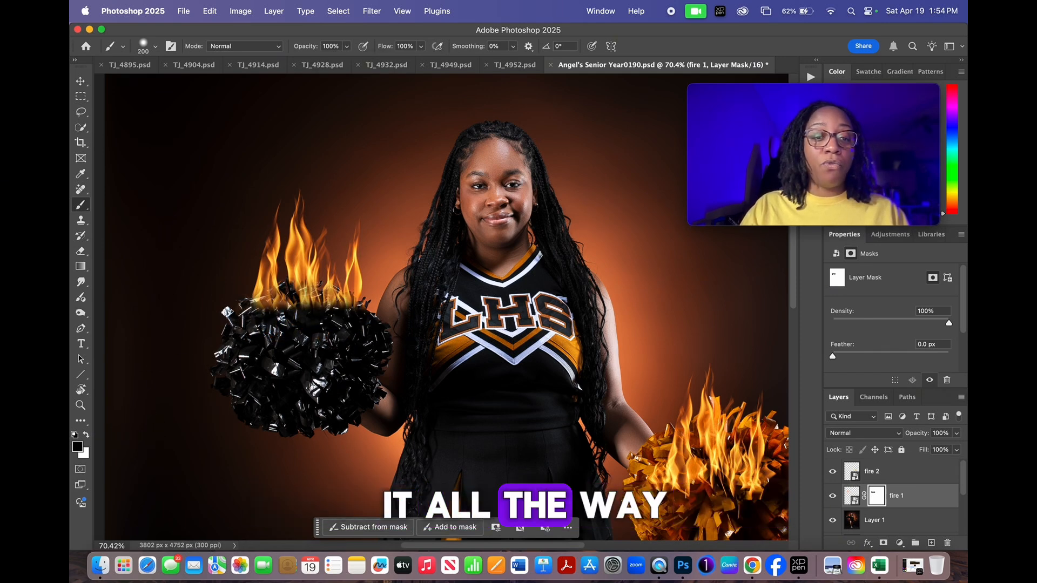
mouse_move(254, 294)
mouse_down()
mouse_move(364, 292)
mouse_move(263, 287)
mouse_move(351, 249)
mouse_move(309, 210)
mouse_up()
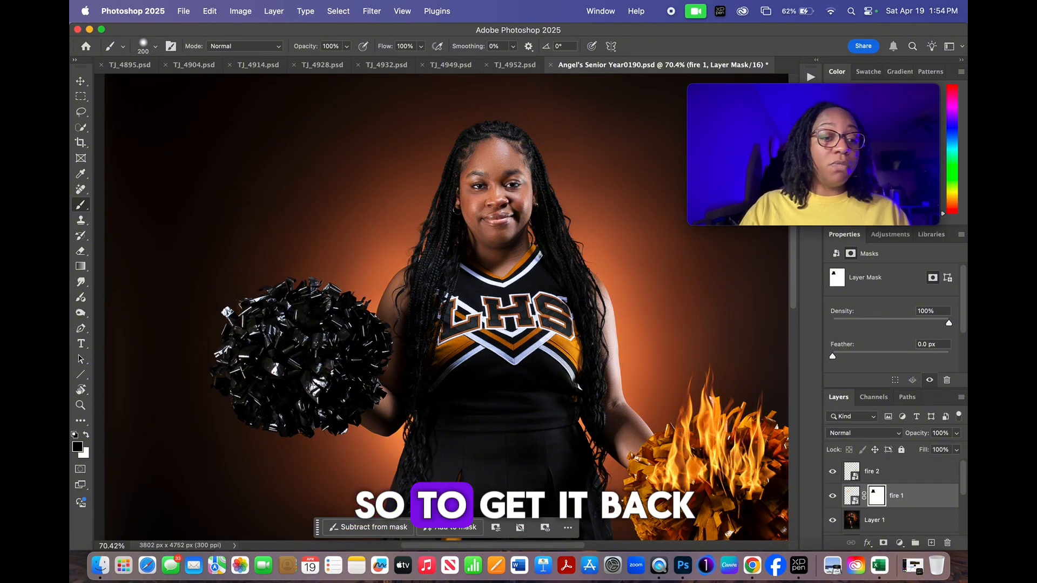
click(86, 435)
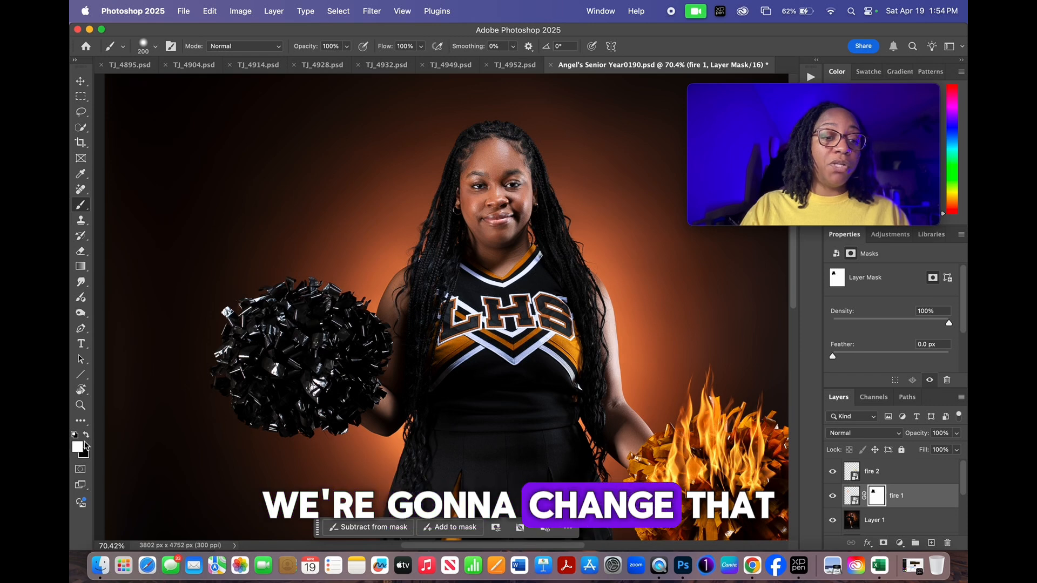
mouse_move(315, 331)
mouse_down()
mouse_move(256, 317)
mouse_move(319, 324)
mouse_move(279, 345)
mouse_move(258, 281)
mouse_move(286, 310)
mouse_move(338, 282)
mouse_move(329, 219)
mouse_move(291, 267)
mouse_move(265, 254)
mouse_move(261, 229)
mouse_move(247, 325)
mouse_move(336, 328)
mouse_move(343, 237)
mouse_up()
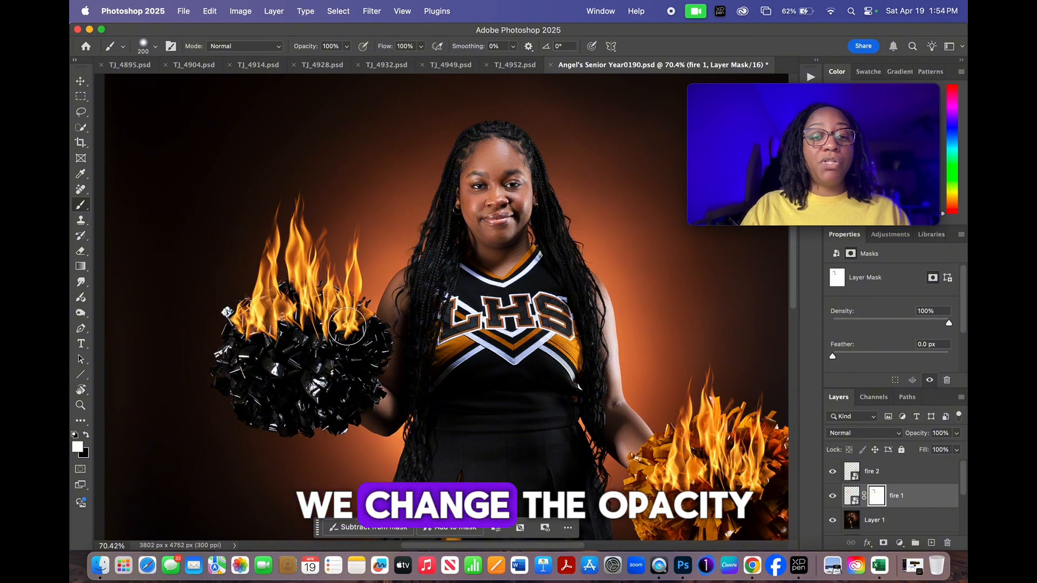
- Lower the brush opacity to 29% and paint black on the fire 1 mask to blend the flame base into the black pom-pom
click(346, 46)
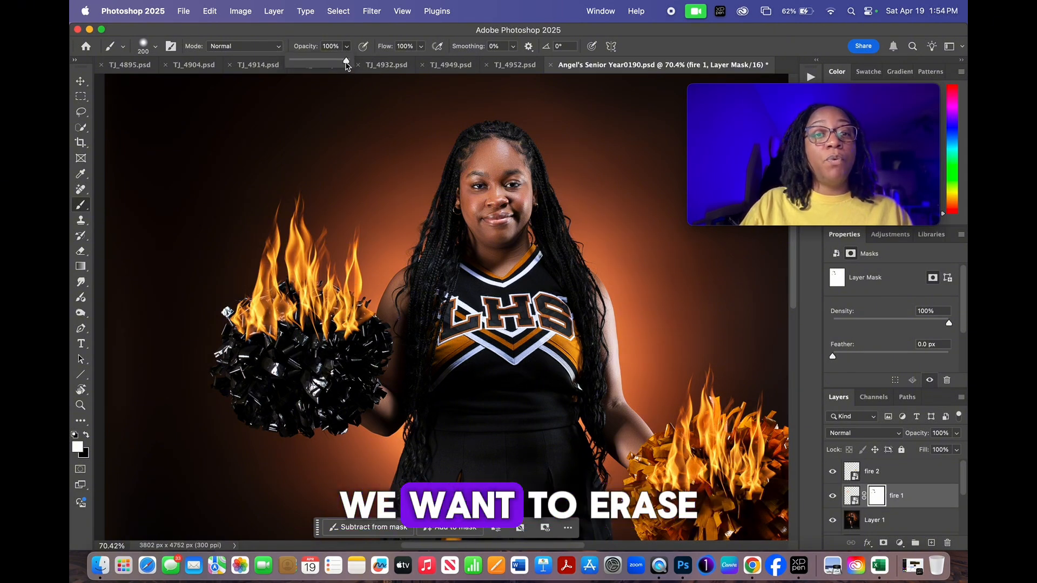
drag(345, 59, 308, 63)
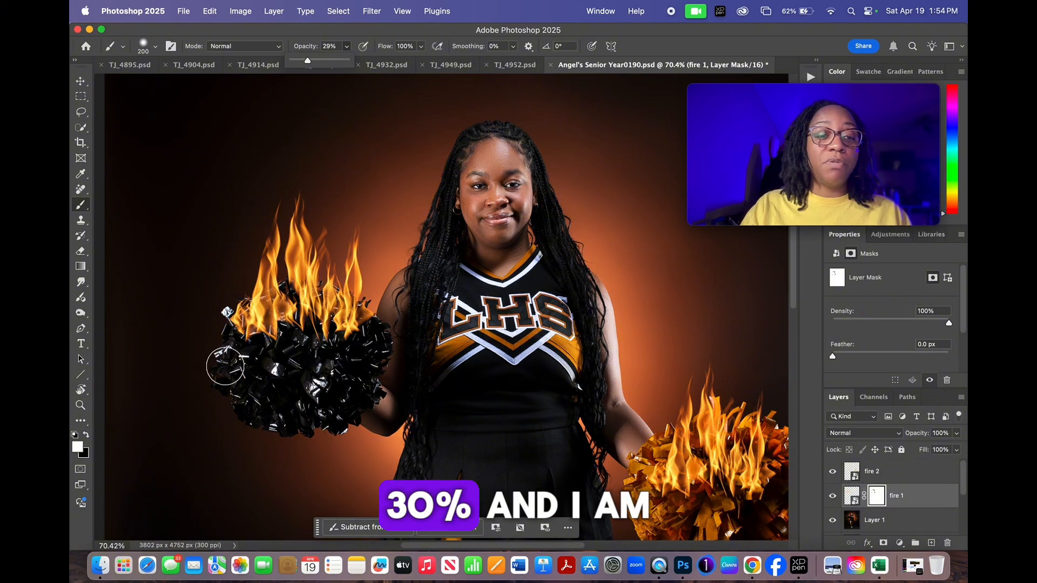
click(86, 435)
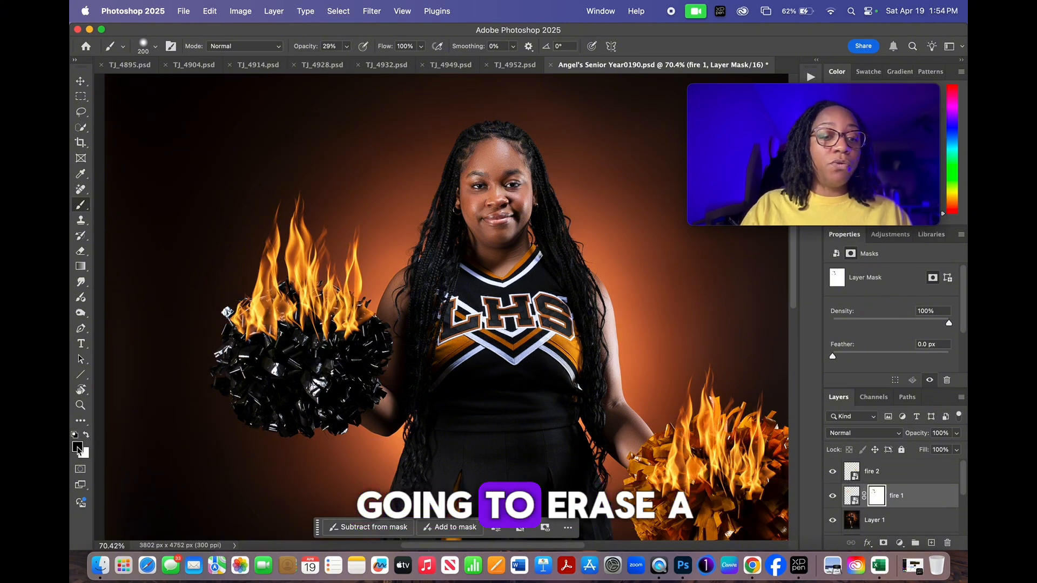
click(77, 447)
click(521, 132)
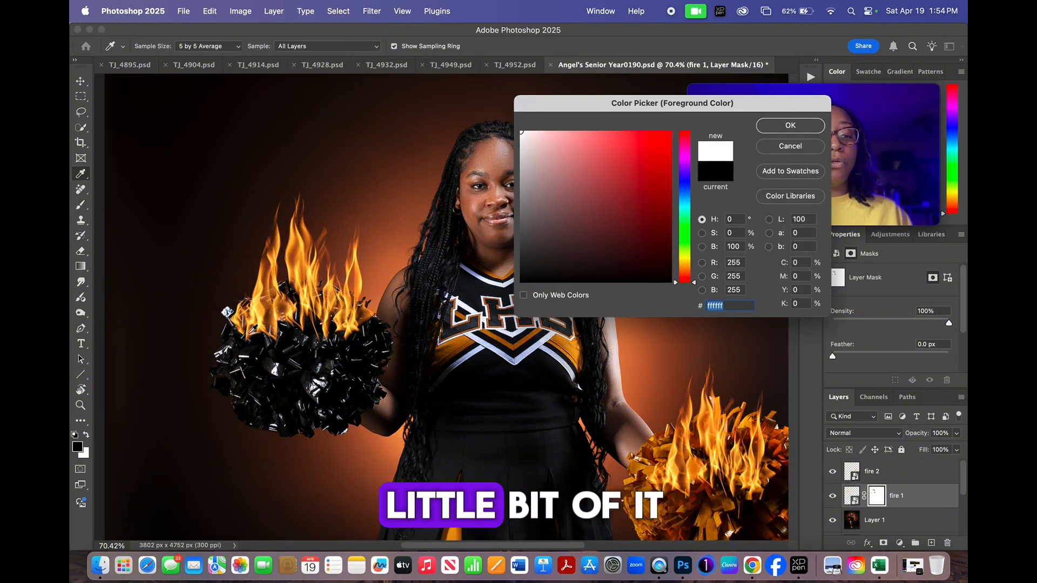
click(790, 126)
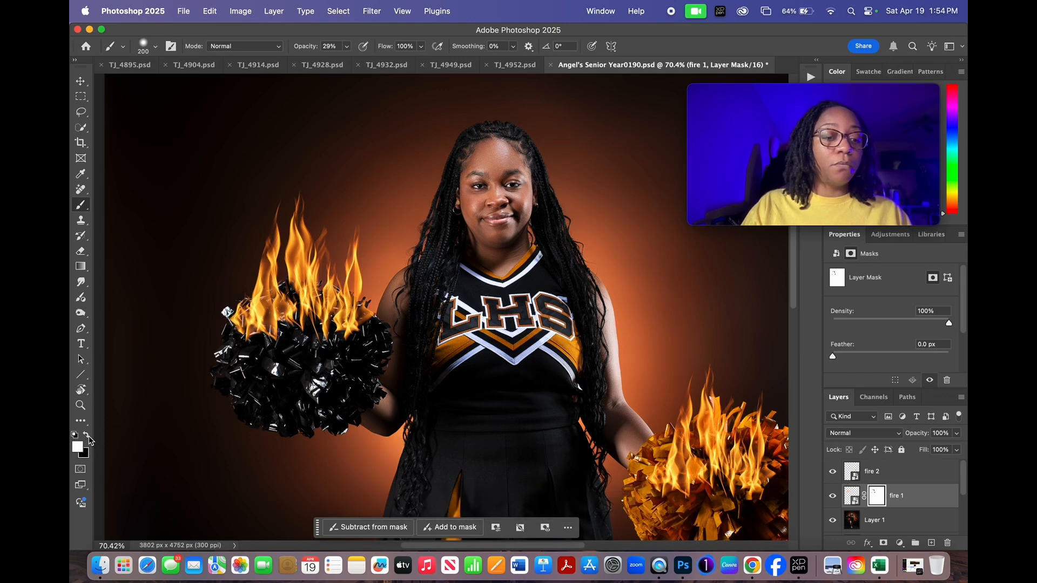
click(87, 435)
mouse_move(232, 350)
mouse_down()
mouse_move(250, 320)
mouse_move(292, 333)
mouse_move(238, 328)
mouse_move(227, 305)
mouse_move(231, 328)
mouse_move(230, 297)
mouse_move(243, 331)
mouse_move(240, 314)
mouse_move(288, 332)
mouse_move(250, 332)
mouse_move(234, 300)
mouse_move(298, 347)
mouse_move(251, 340)
mouse_move(320, 331)
mouse_move(267, 324)
mouse_move(366, 324)
mouse_move(353, 317)
mouse_move(306, 354)
mouse_move(291, 325)
mouse_move(269, 332)
mouse_move(228, 310)
mouse_move(250, 317)
mouse_move(205, 331)
mouse_move(336, 353)
mouse_move(358, 334)
mouse_up()
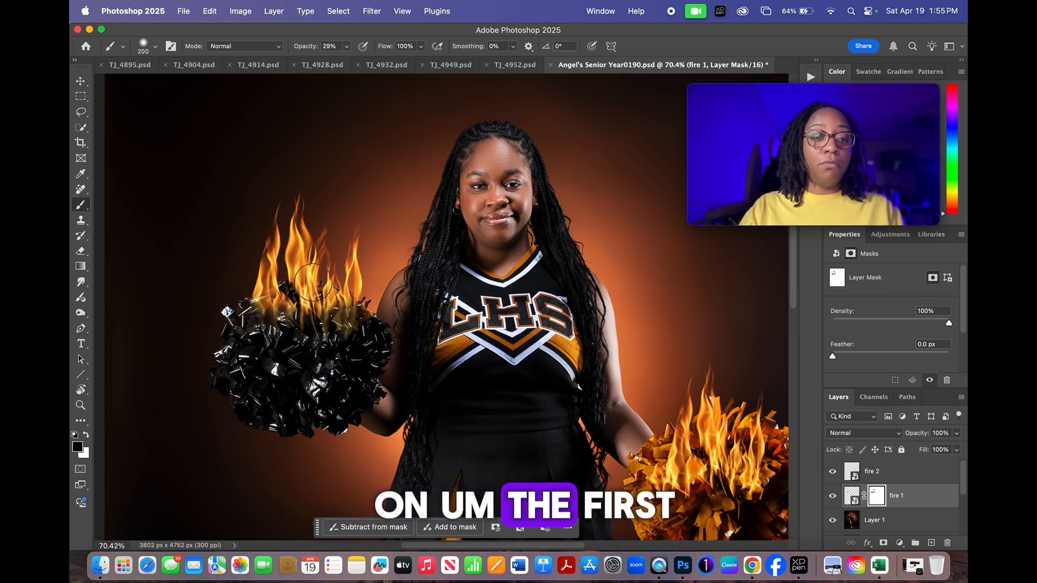
- Add a layer mask to the fire 2 layer and target that mask for painting
scroll(547, 386, down, 2)
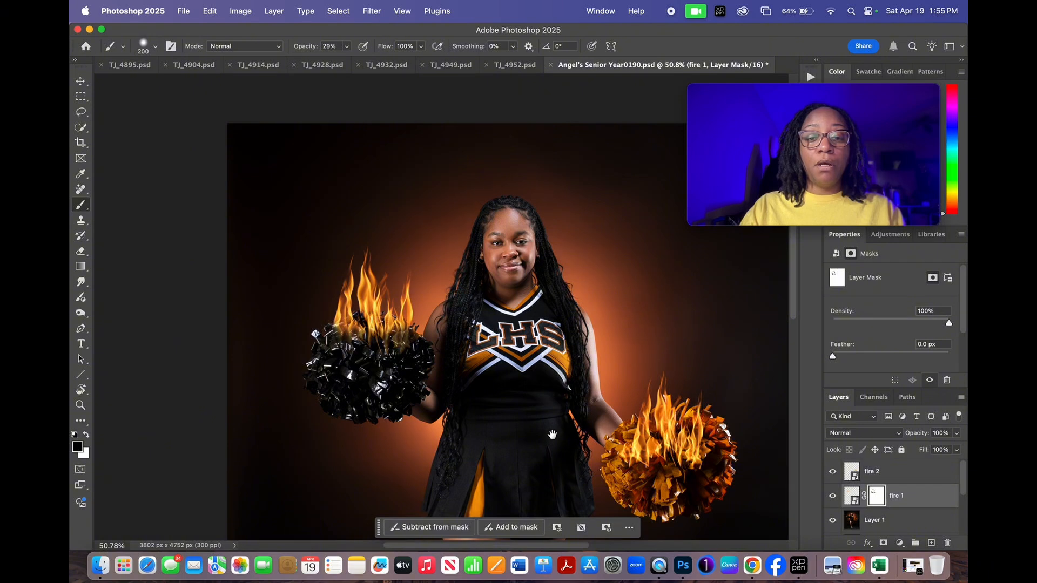
drag(552, 434, 619, 497)
scroll(619, 496, down, 2)
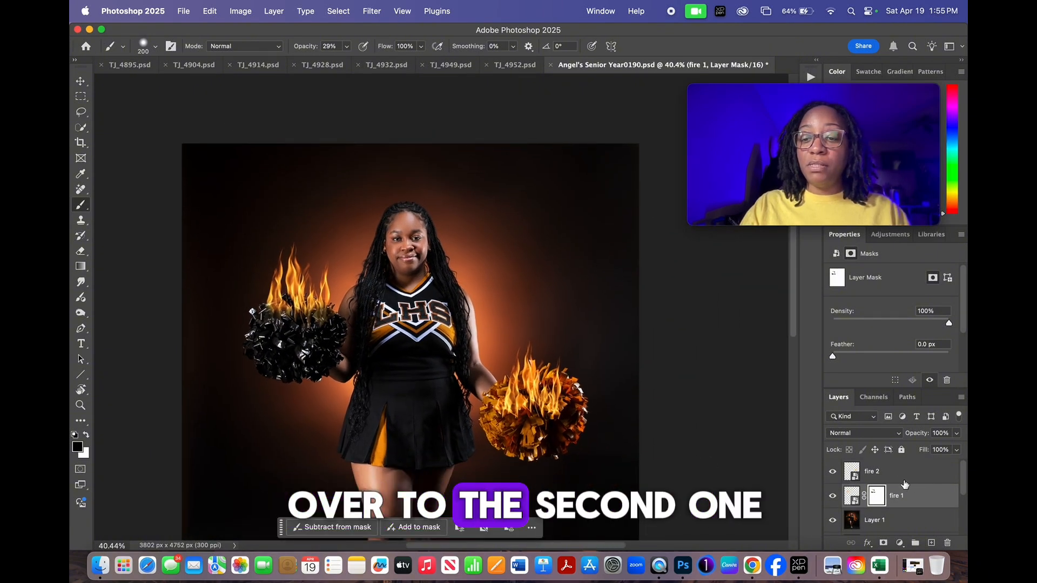
click(870, 466)
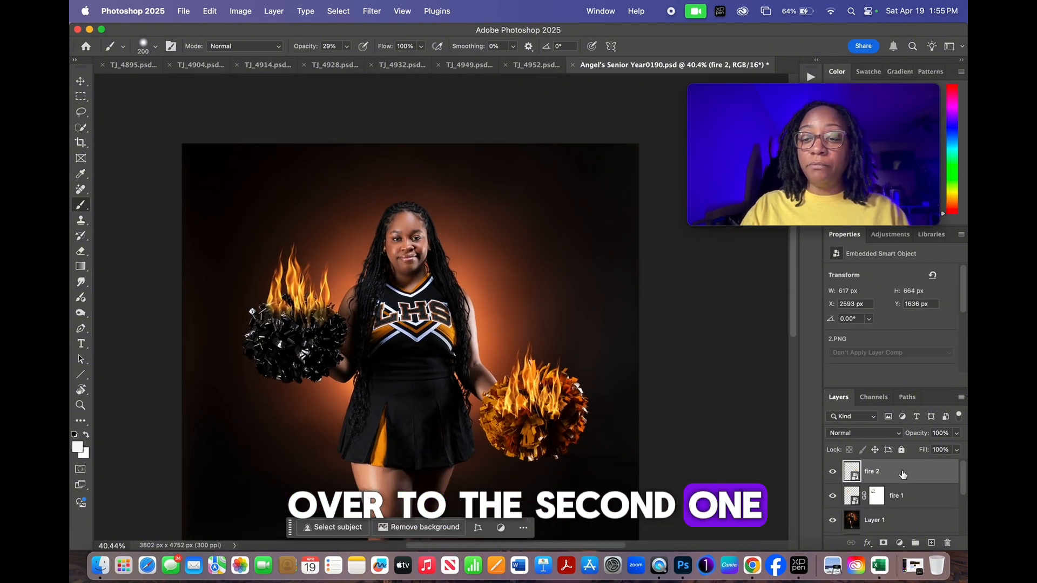
click(883, 542)
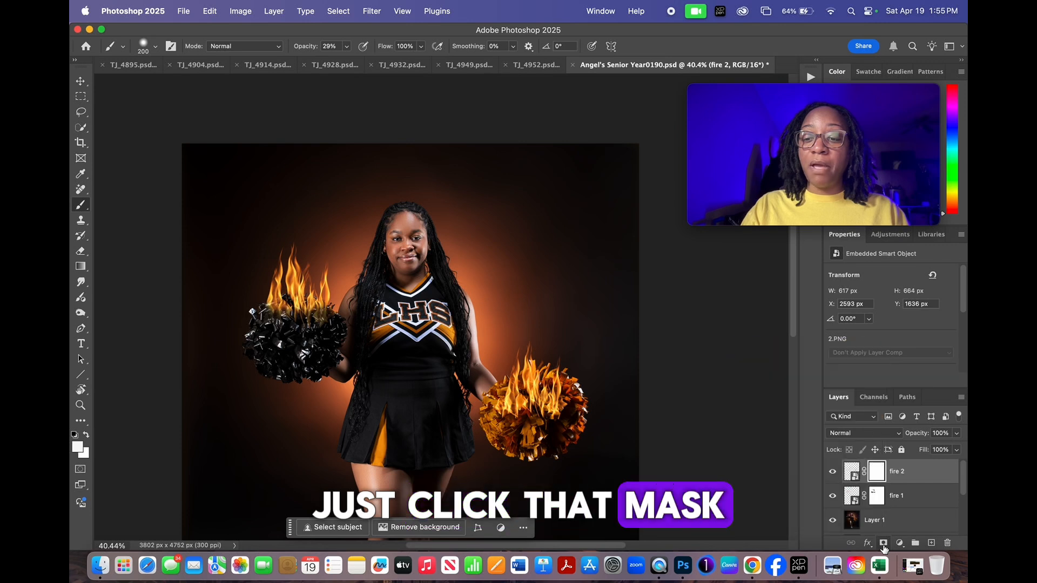
click(877, 474)
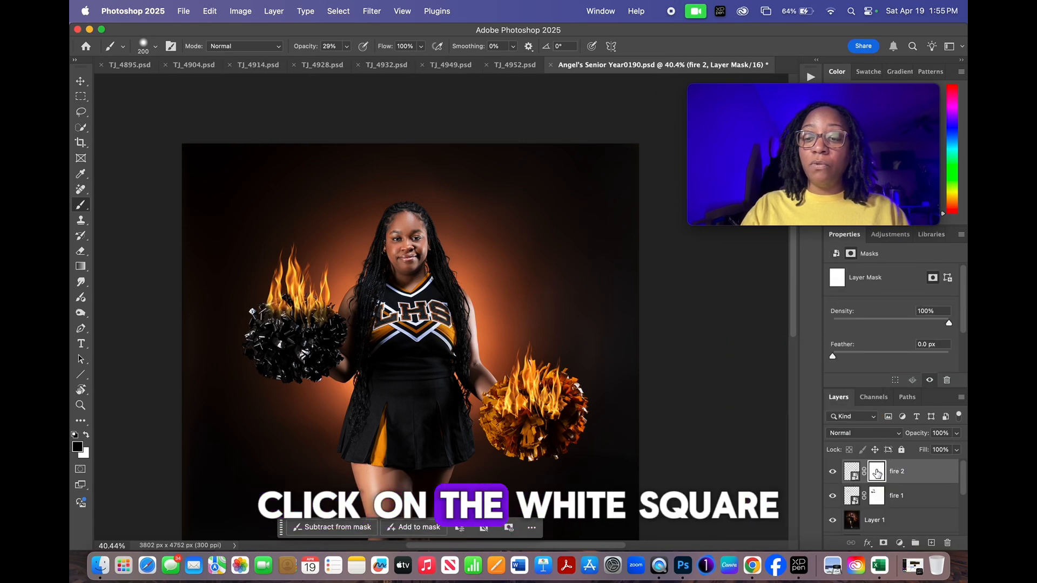